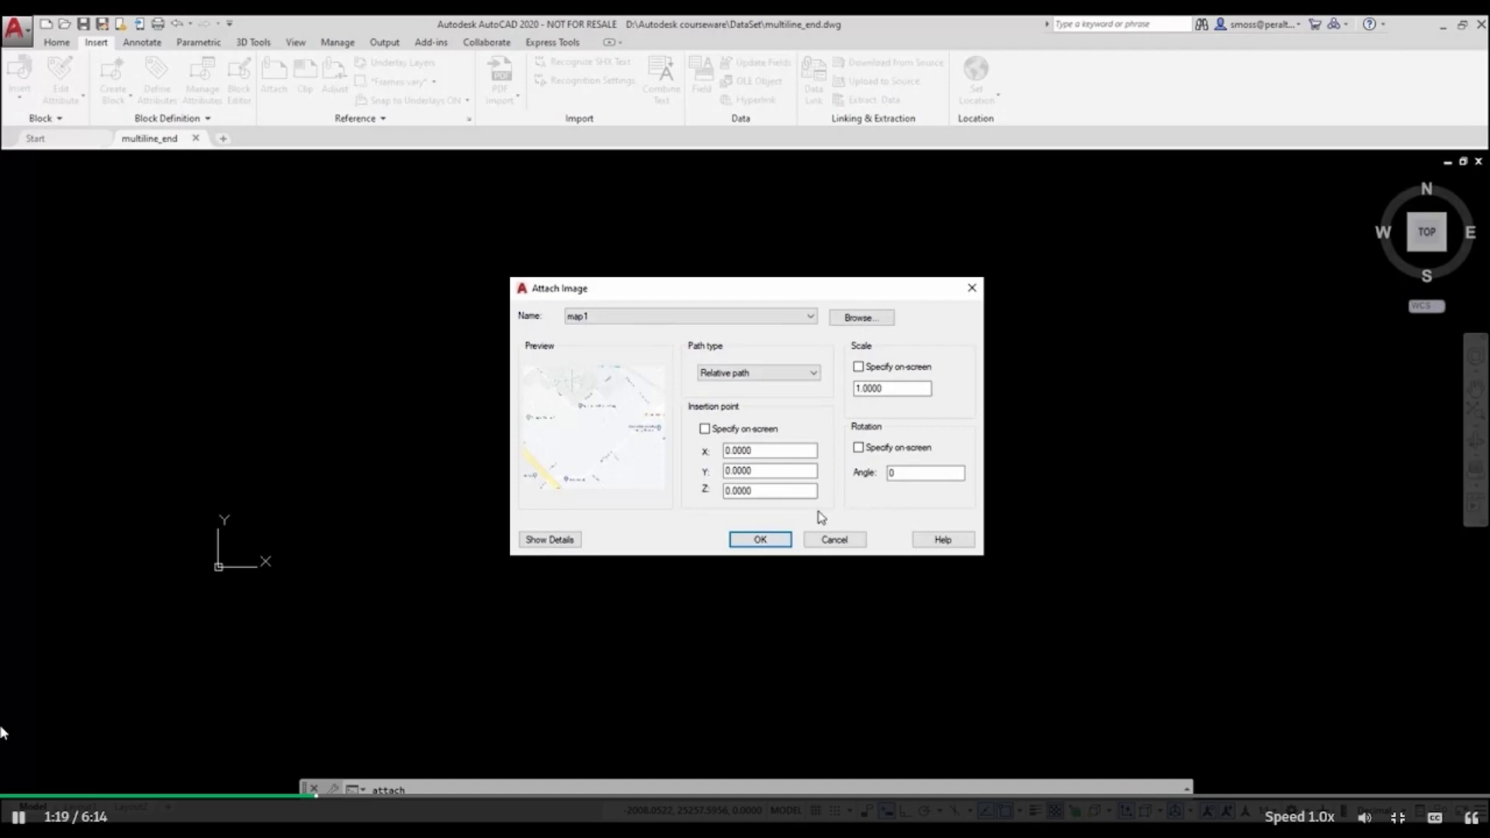
- Attach the map1 image with a relative path at insertion point 0,0,0, scale 1 and rotation 0
{"action": "left_click", "coordinate": [755, 543]}
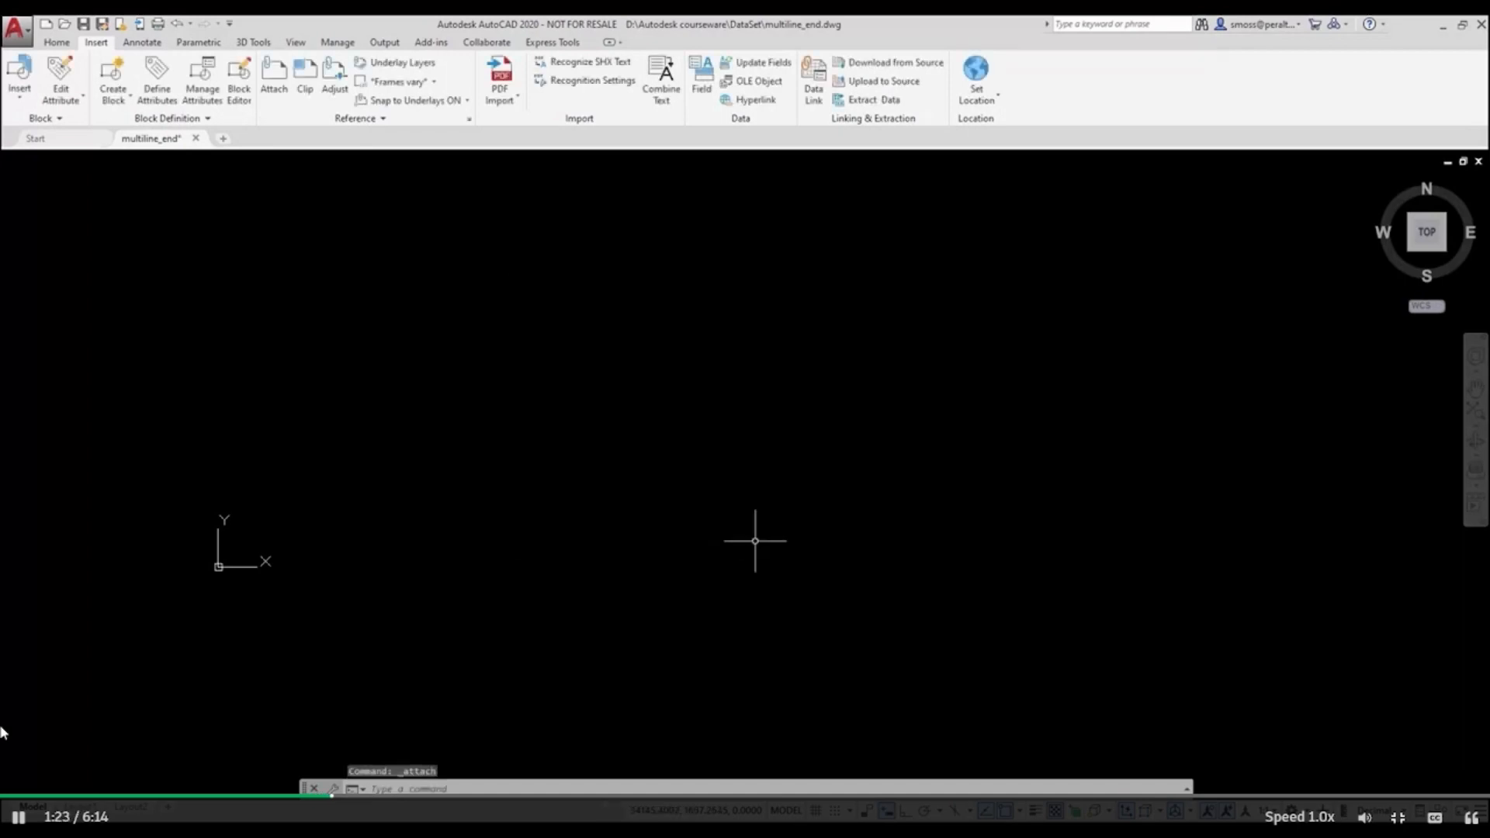
{"action": "middle_click", "coordinate": [754, 536]}
{"action": "middle_click", "coordinate": [754, 537]}
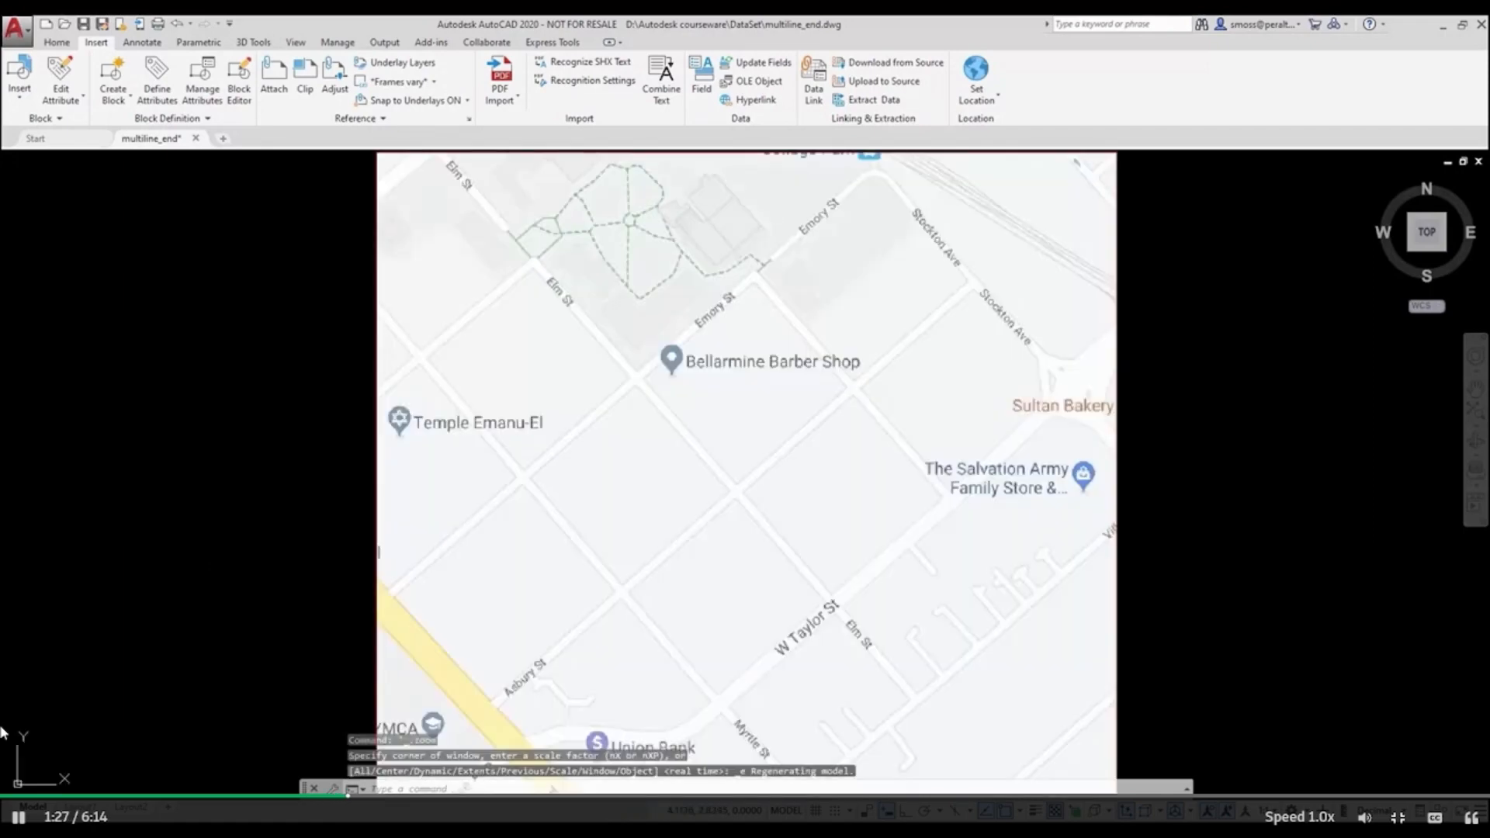
{"action": "scroll", "coordinate": [752, 521], "scroll_direction": "down", "scroll_amount": 1}
{"action": "middle_click_drag", "start_coordinate": [754, 518], "coordinate": [777, 469]}
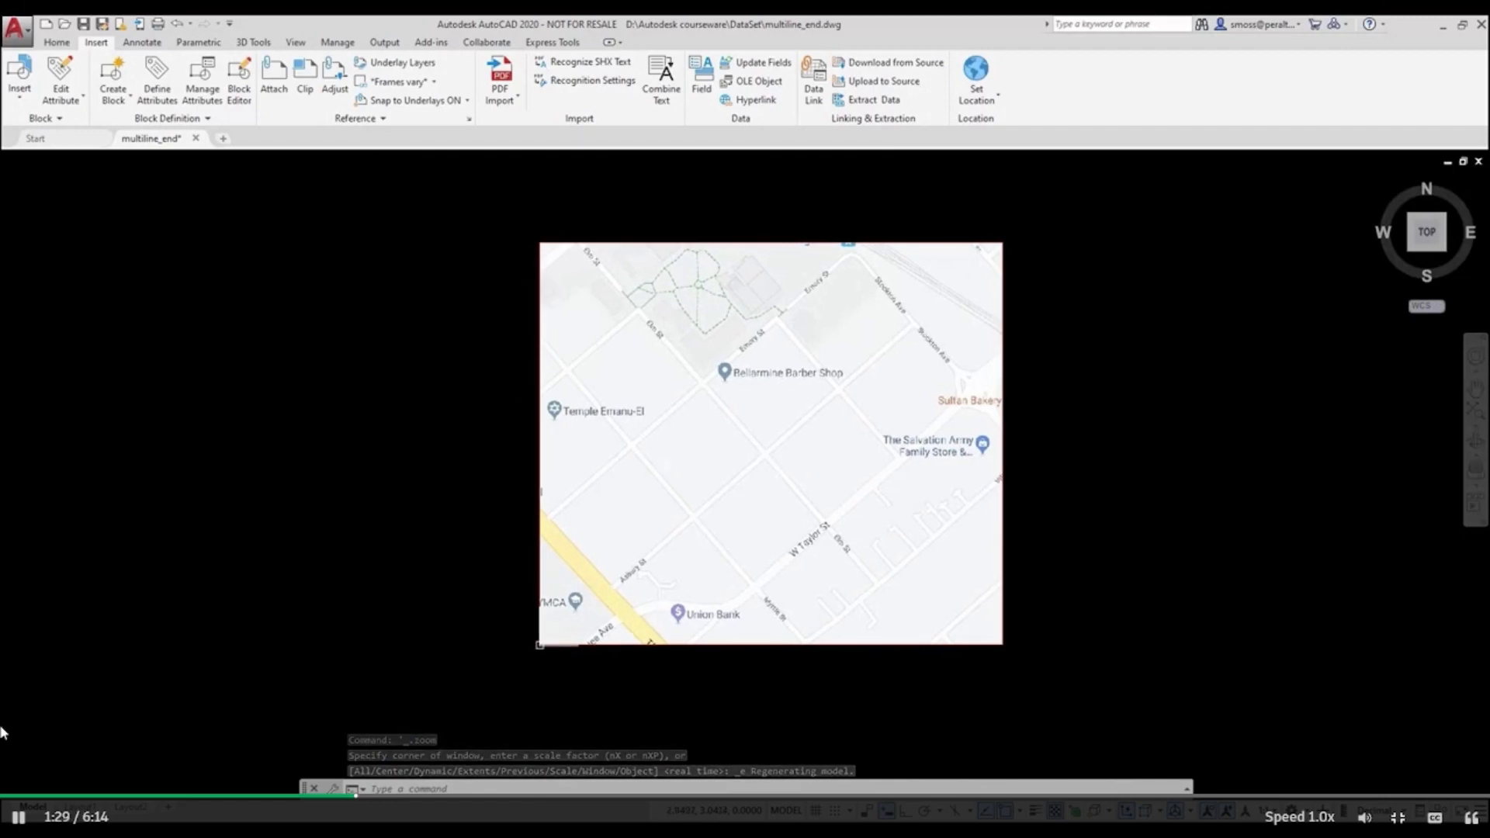
- Set the fade of the attached map image to 50 and clear the selection
{"action": "left_click", "coordinate": [542, 459]}
{"action": "left_click", "coordinate": [508, 462]}
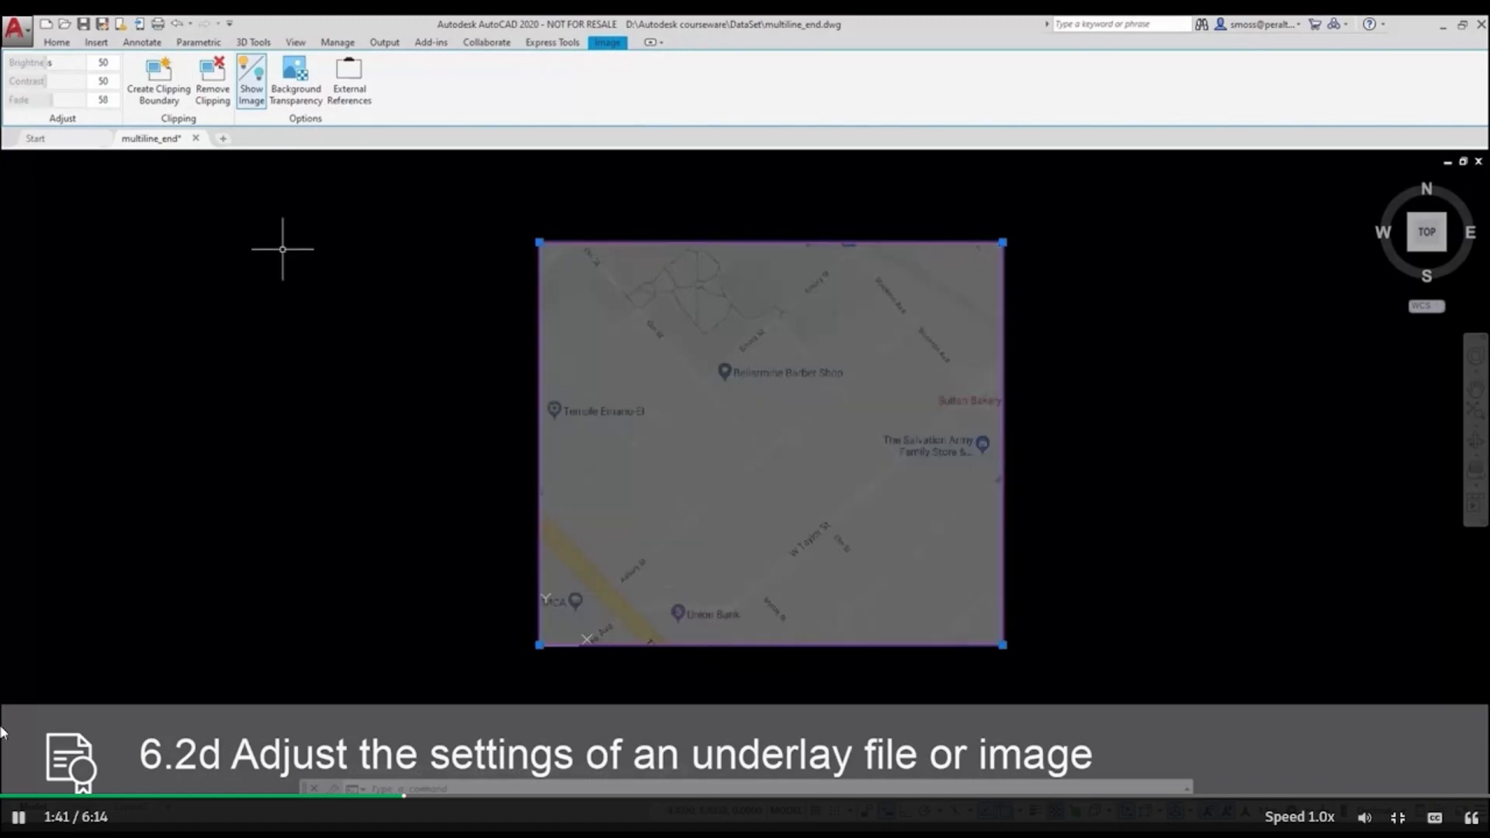
{"action": "left_click", "coordinate": [266, 343]}
{"action": "key", "text": "Escape"}
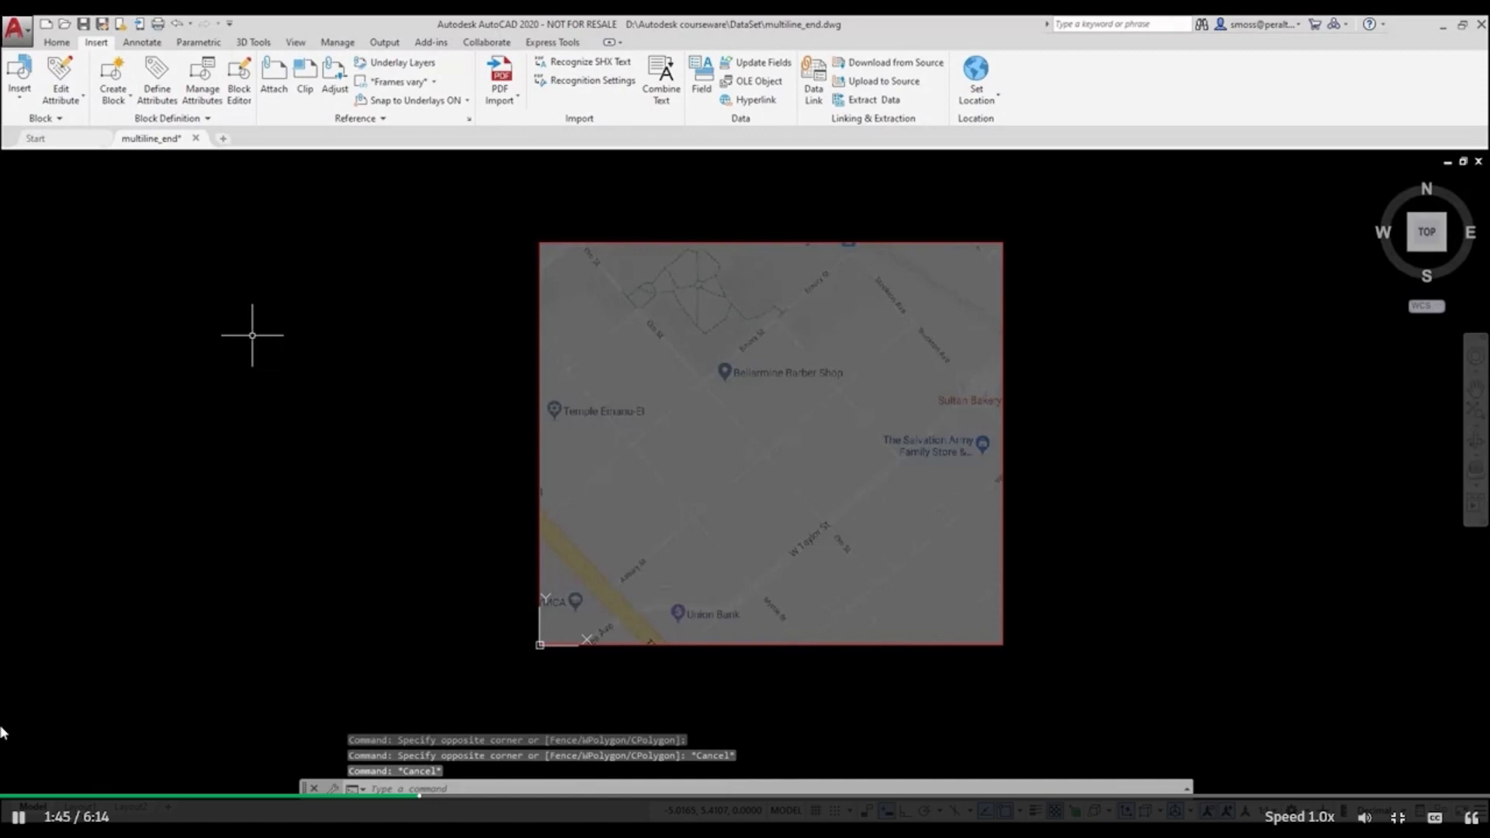
- Rotate the UCS about its Z axis so the X axis runs parallel to the map's diagonal streets
{"action": "left_click", "coordinate": [254, 43]}
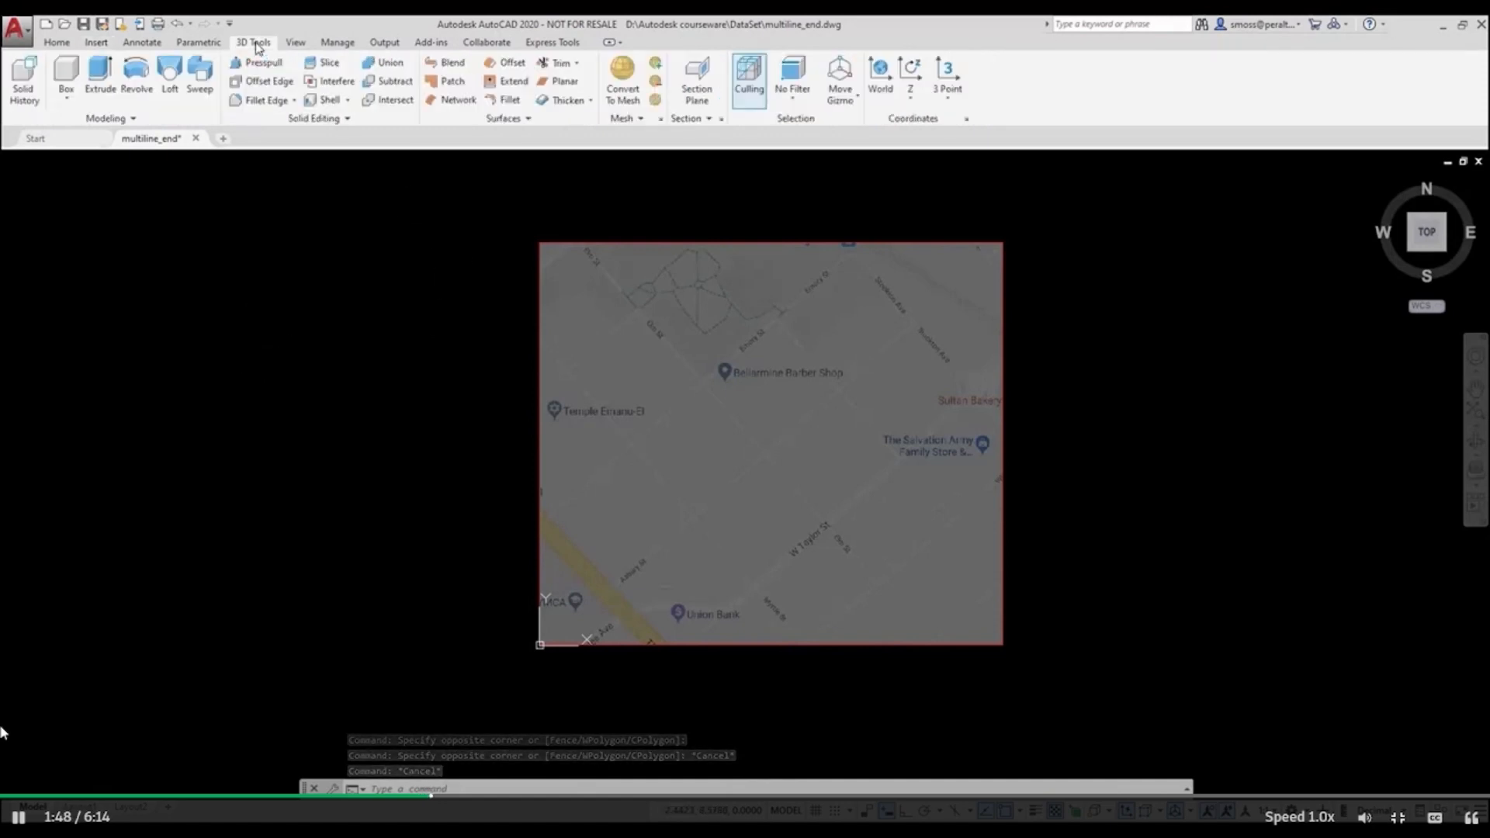
{"action": "left_click", "coordinate": [908, 103]}
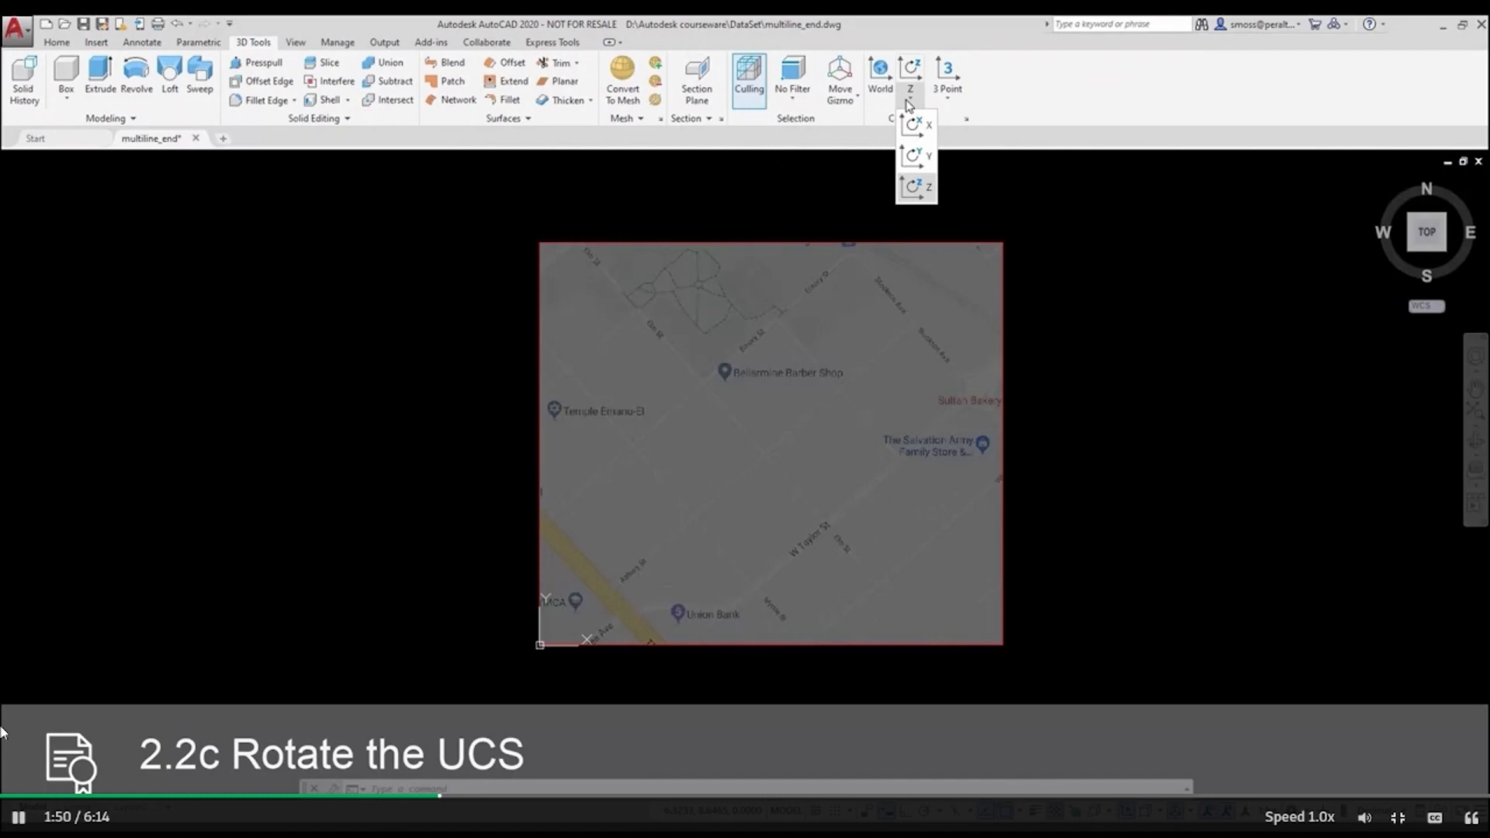
{"action": "left_click", "coordinate": [914, 187]}
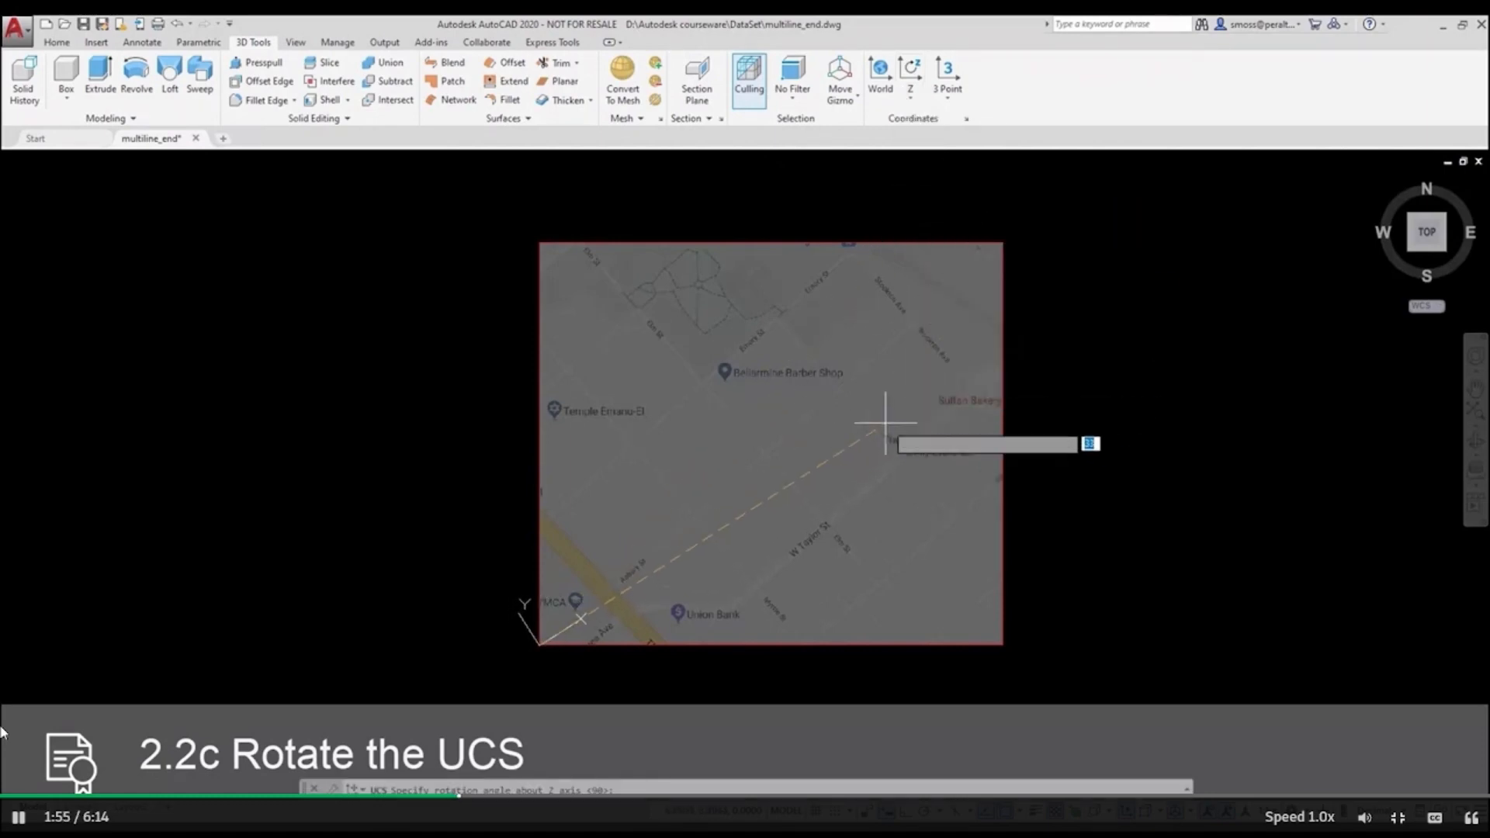
{"action": "left_click", "coordinate": [879, 350]}
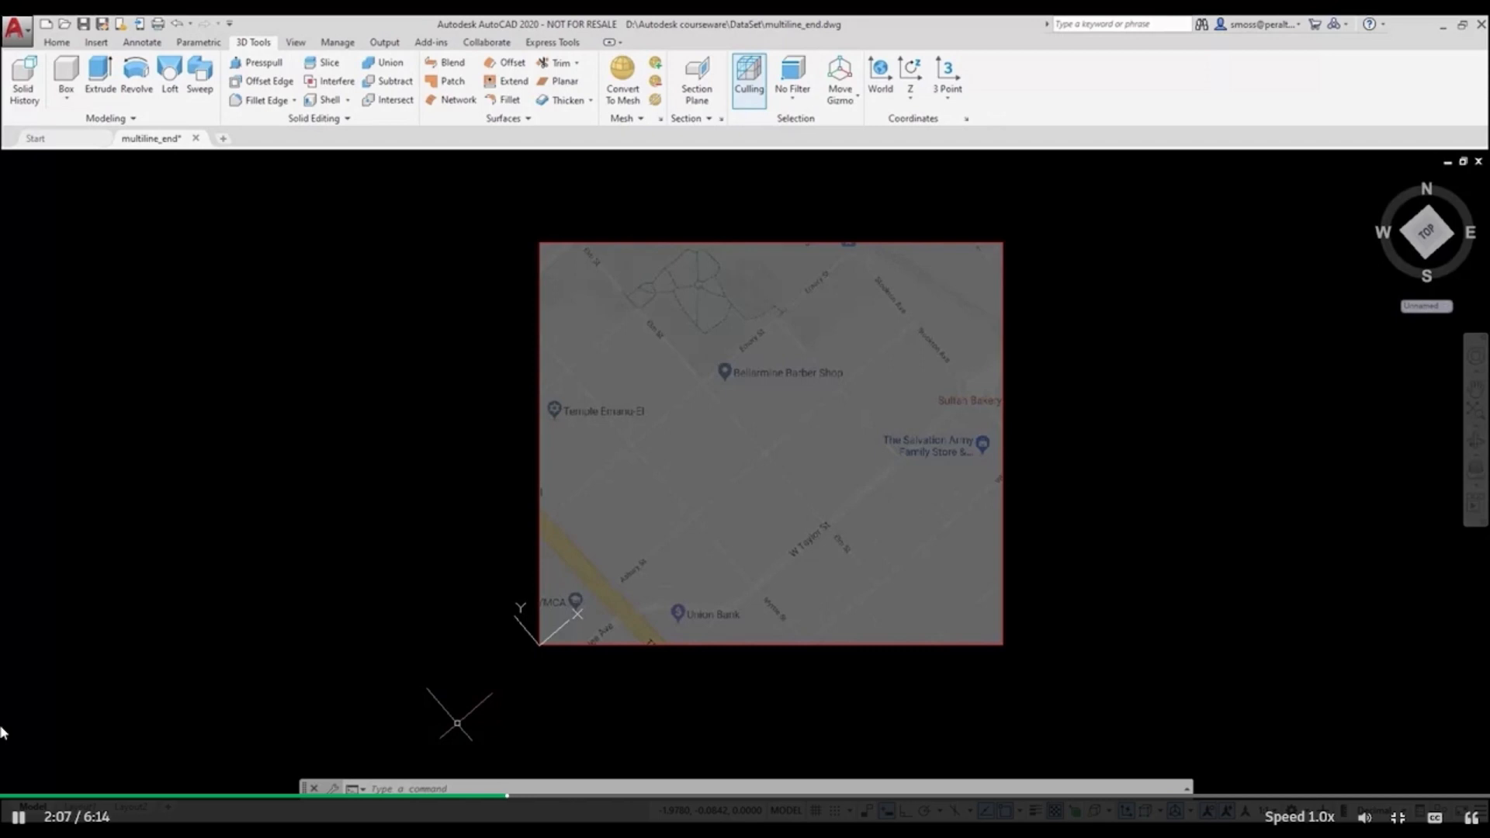
- Measure the width of Asbury St near its junction with the yellow road on the map
{"action": "left_click", "coordinate": [57, 42]}
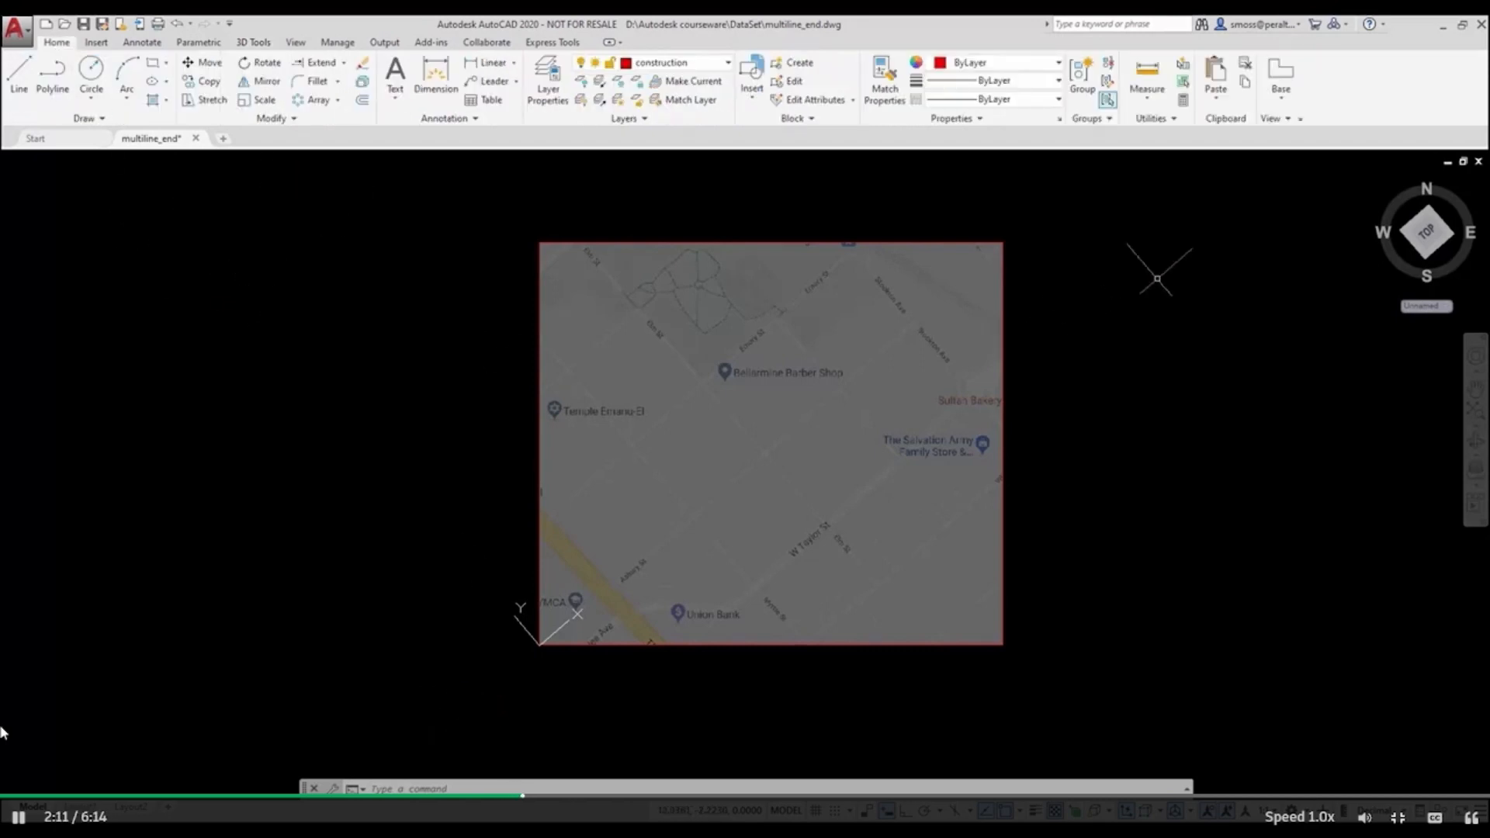
{"action": "left_click", "coordinate": [1144, 97]}
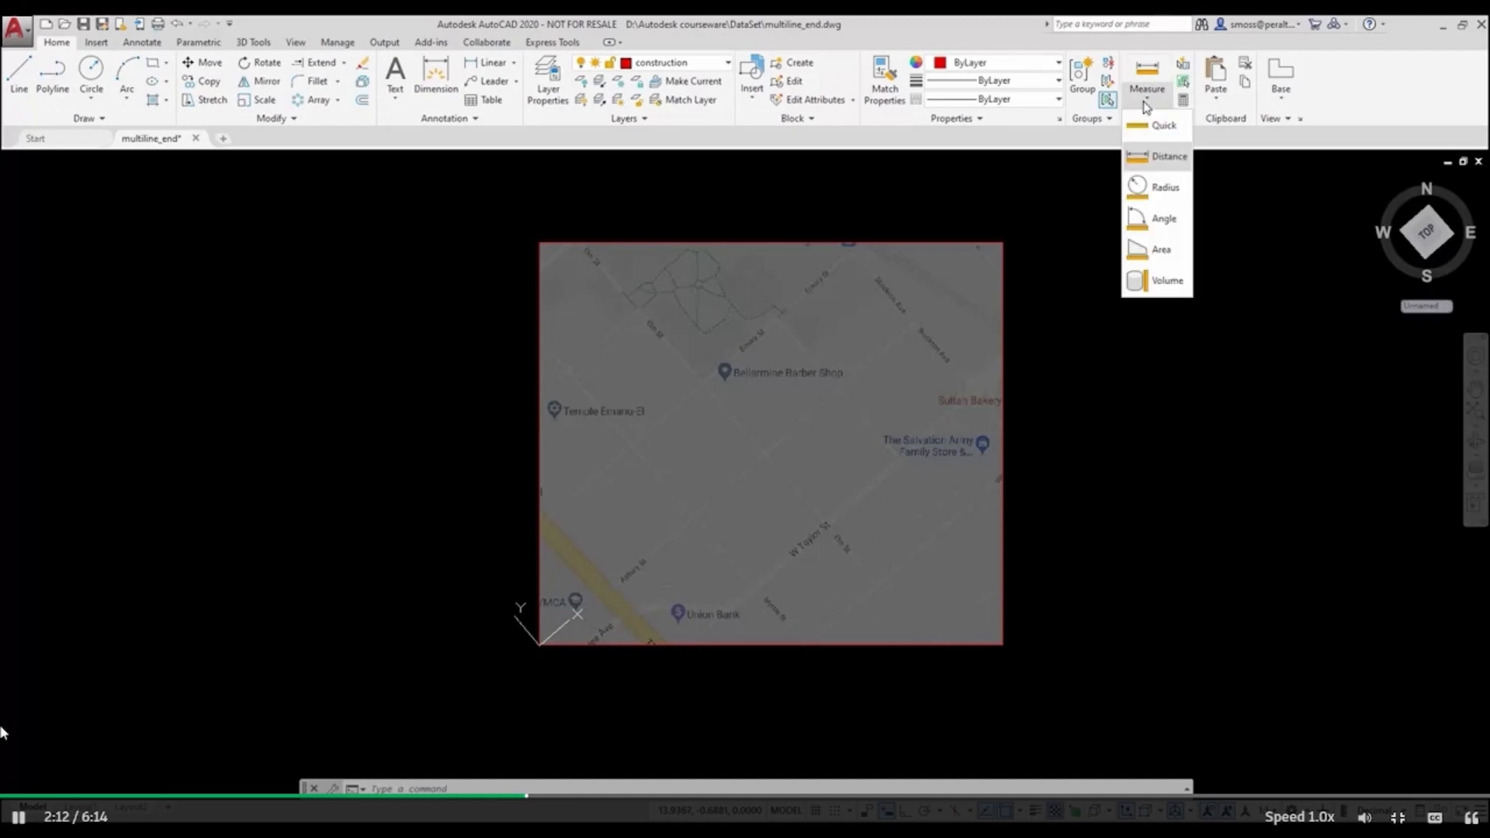
{"action": "left_click", "coordinate": [1173, 158]}
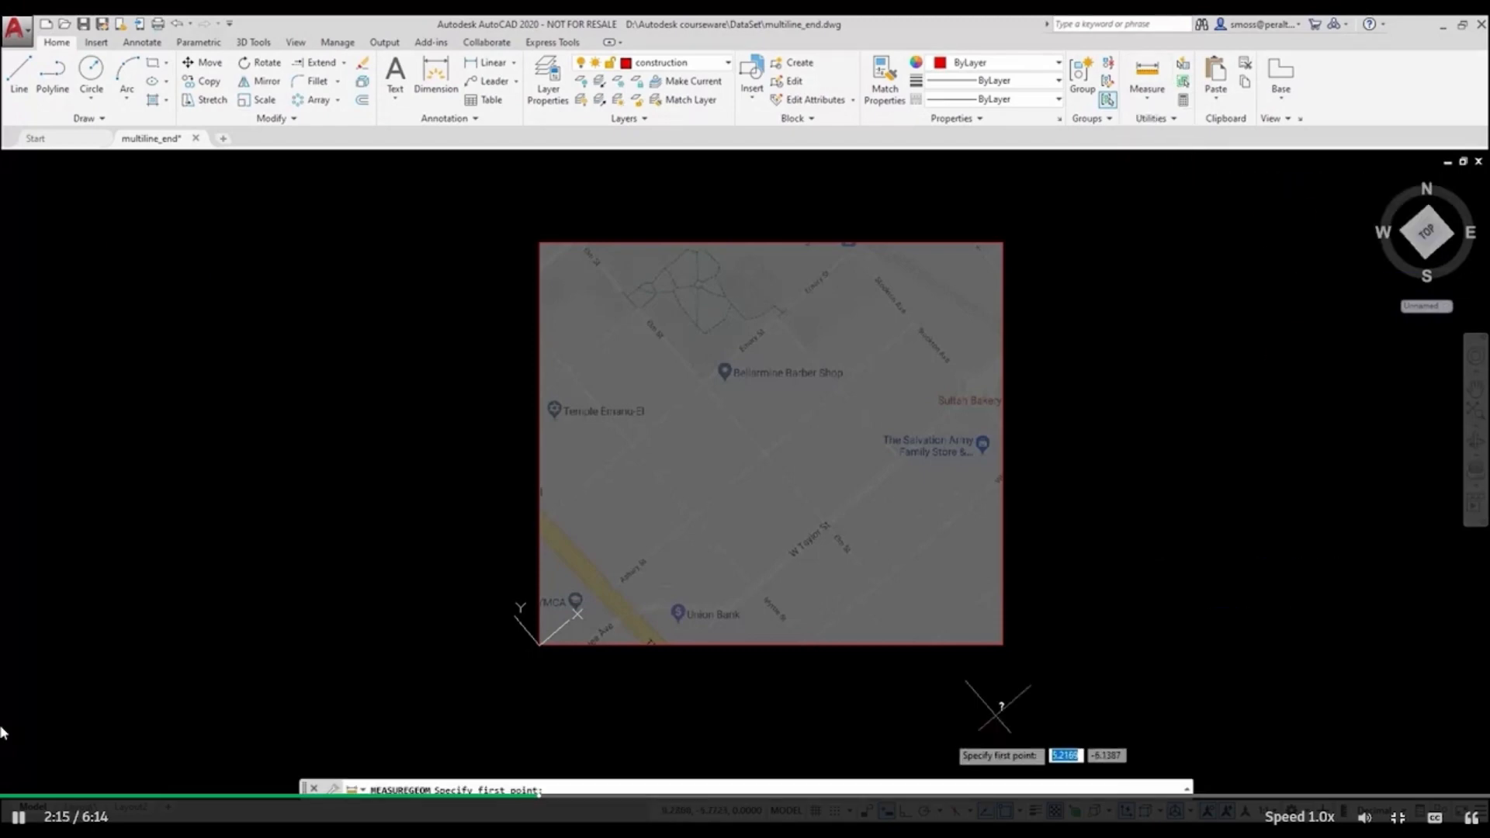
{"action": "scroll", "coordinate": [648, 617], "scroll_direction": "up", "scroll_amount": 4}
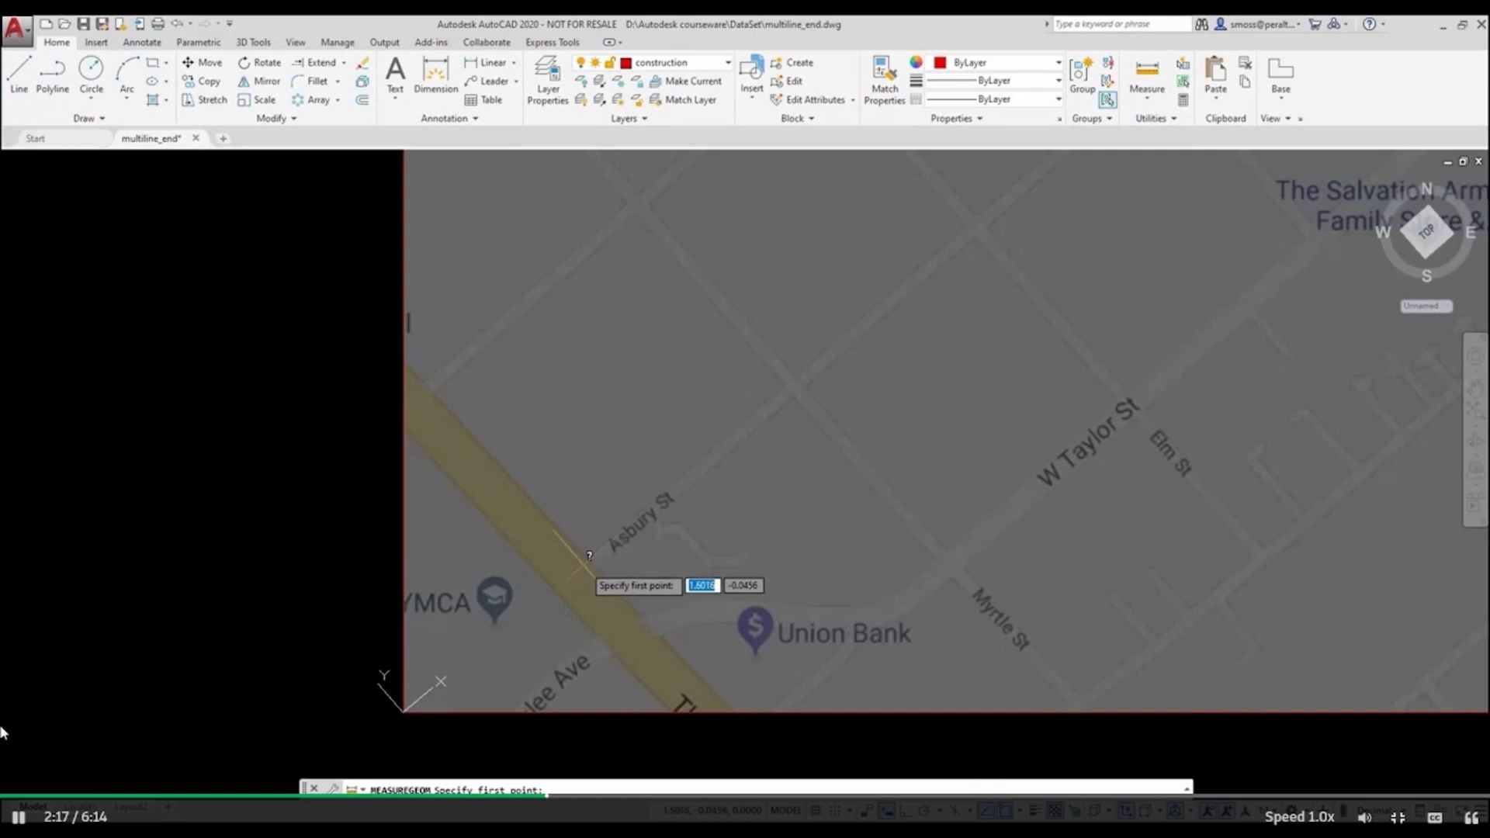
{"action": "left_click", "coordinate": [587, 560]}
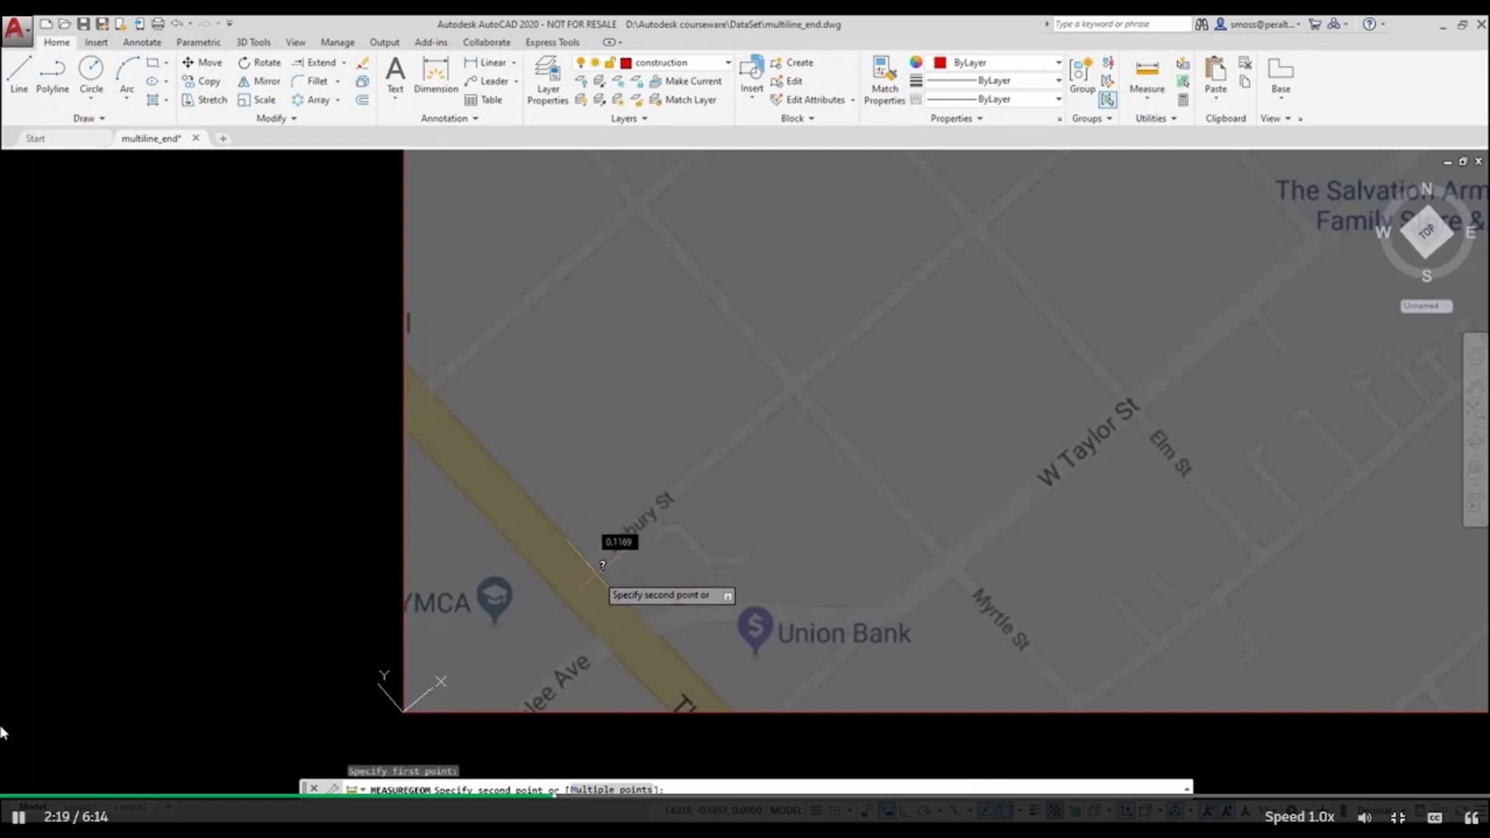
{"action": "left_click", "coordinate": [596, 574]}
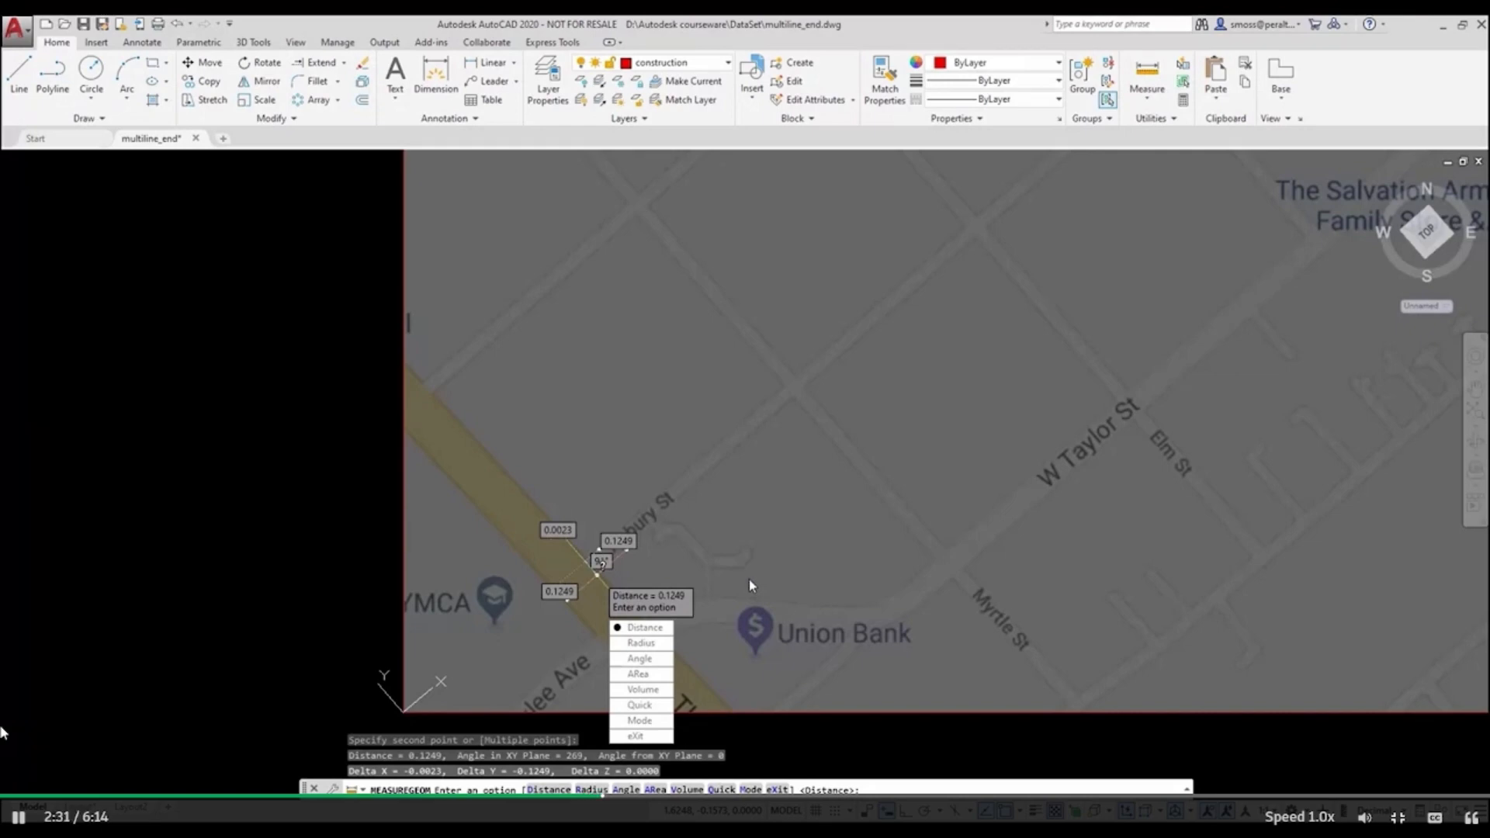
{"action": "key", "text": "Escape"}
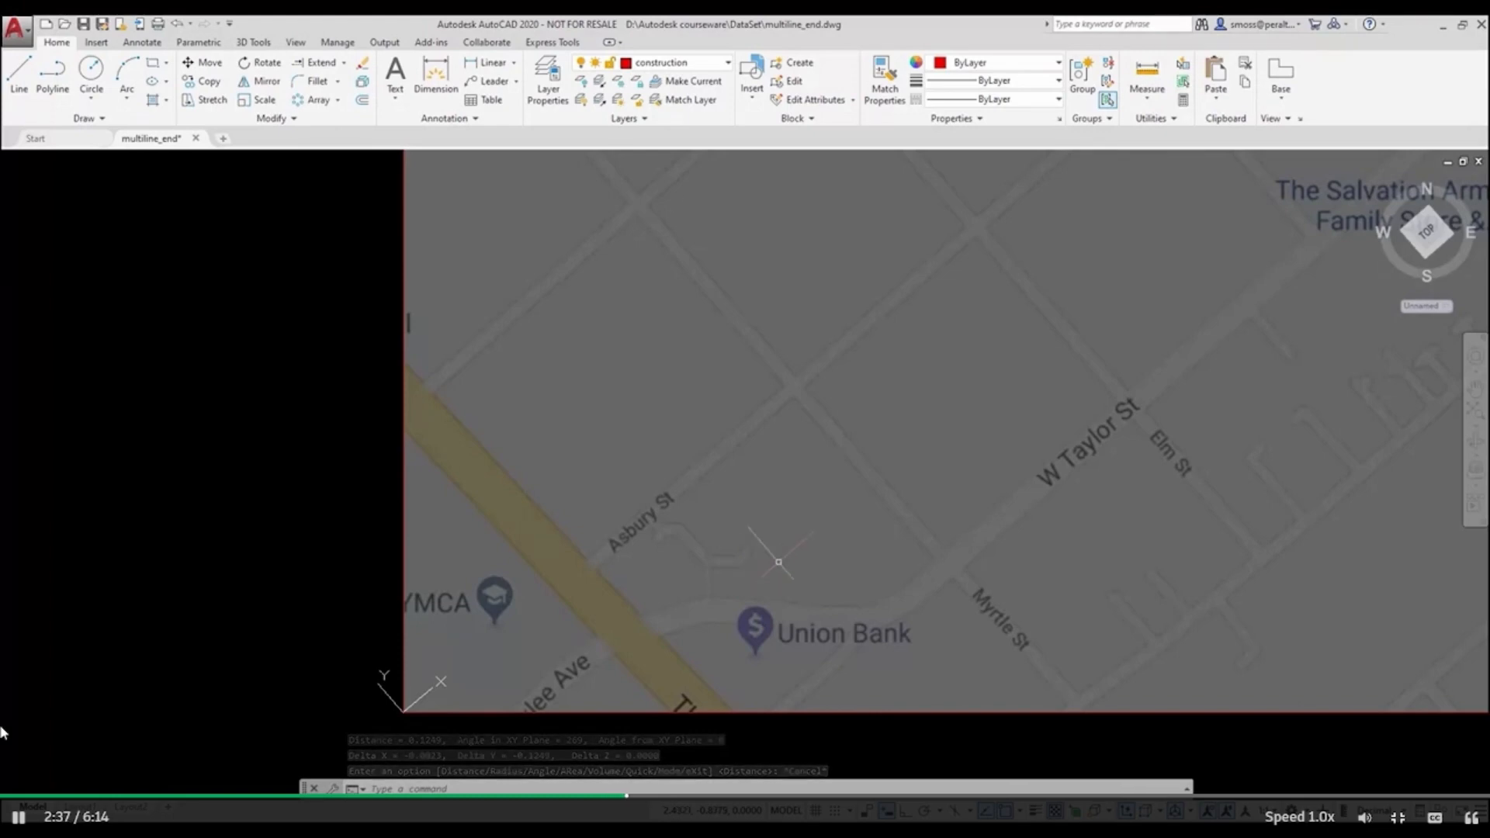
- Scale the map image from its lower-left corner at the UCS origin, using the CAL expression 336/.1249 as the scale factor
{"action": "left_click", "coordinate": [259, 99]}
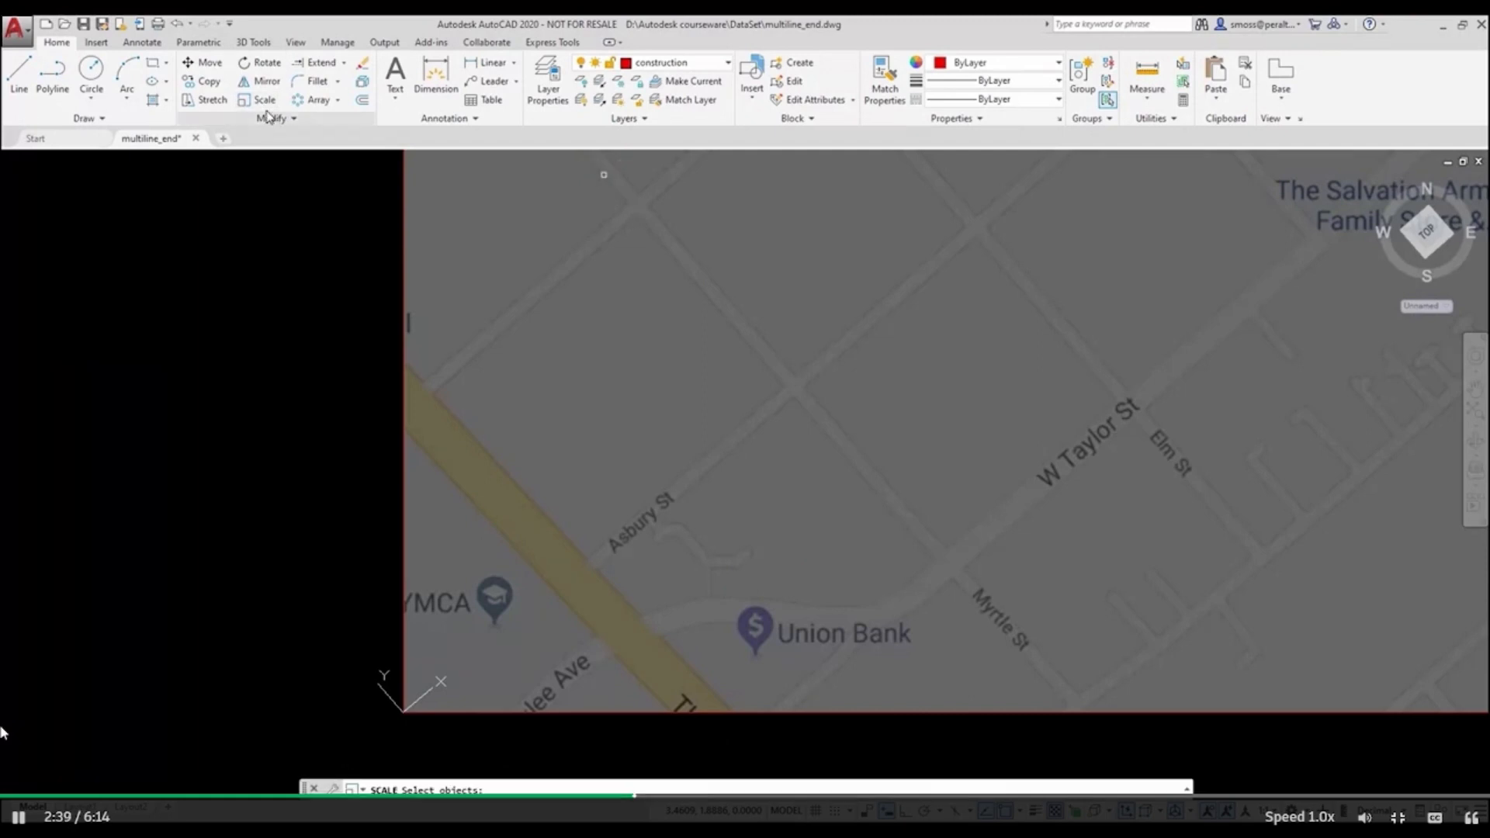
{"action": "left_click", "coordinate": [401, 520]}
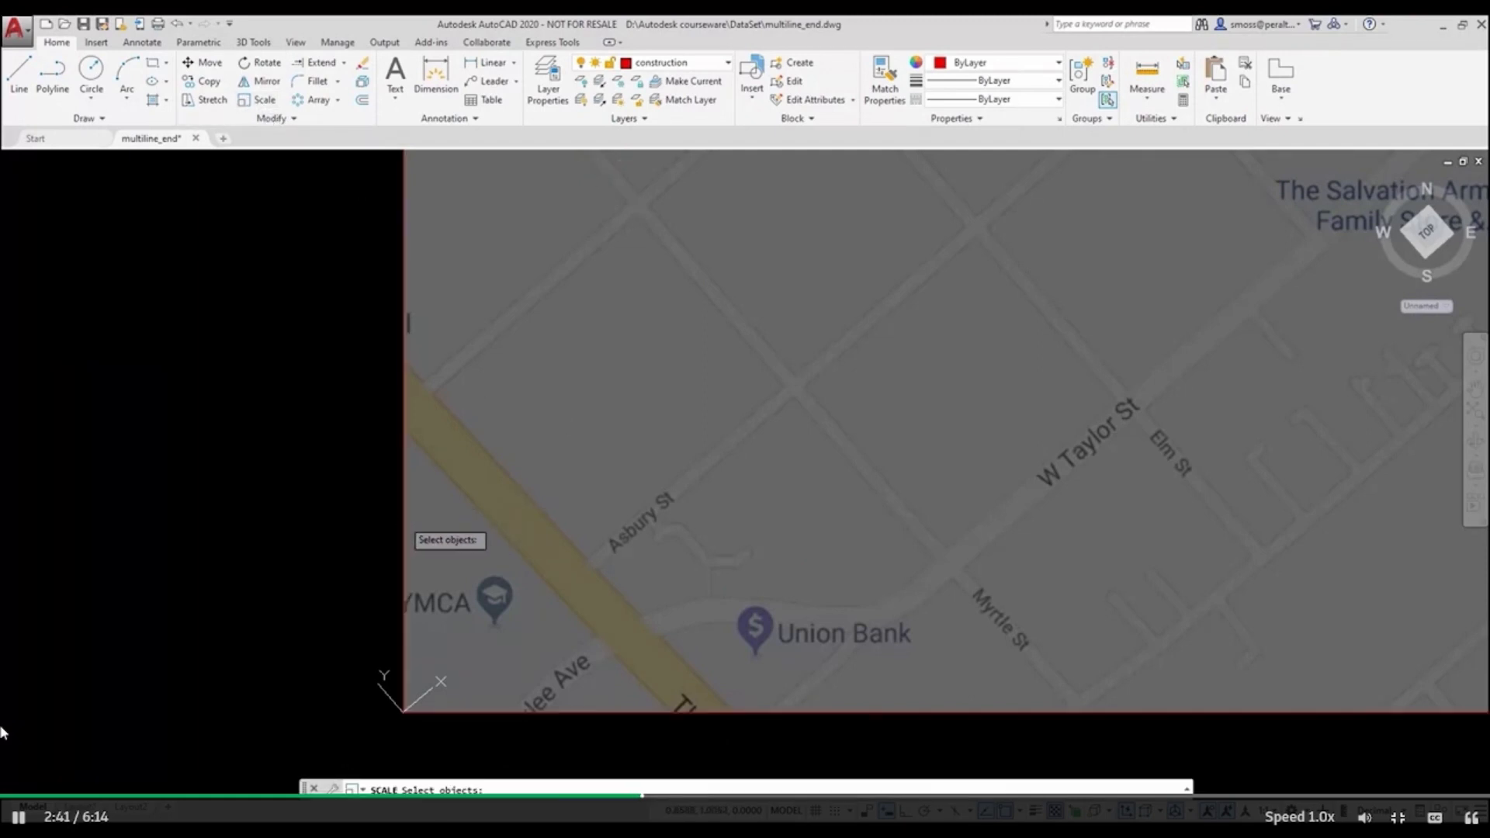
{"action": "key", "text": "Return"}
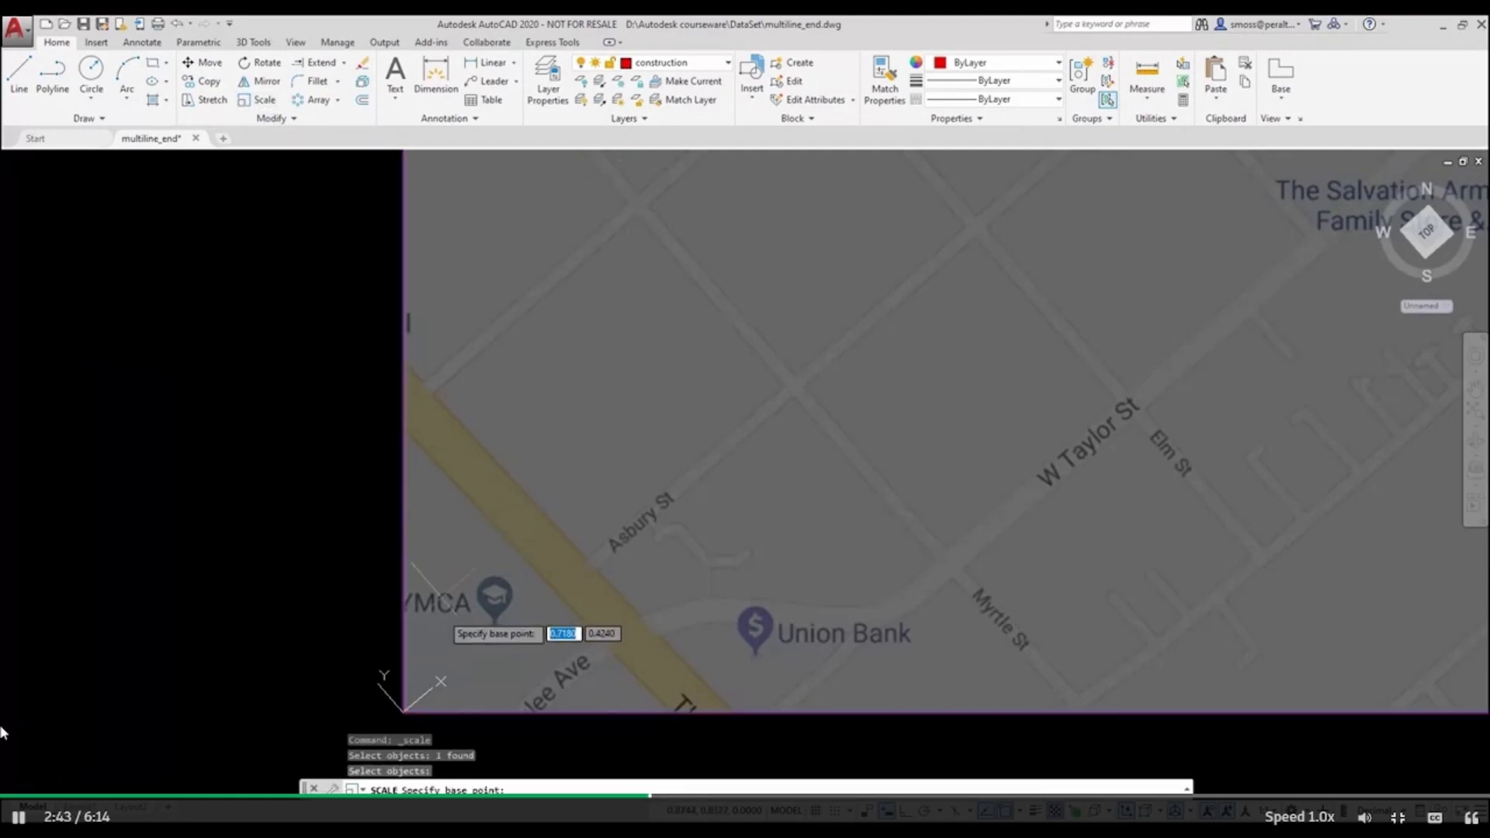
{"action": "left_click", "coordinate": [404, 710]}
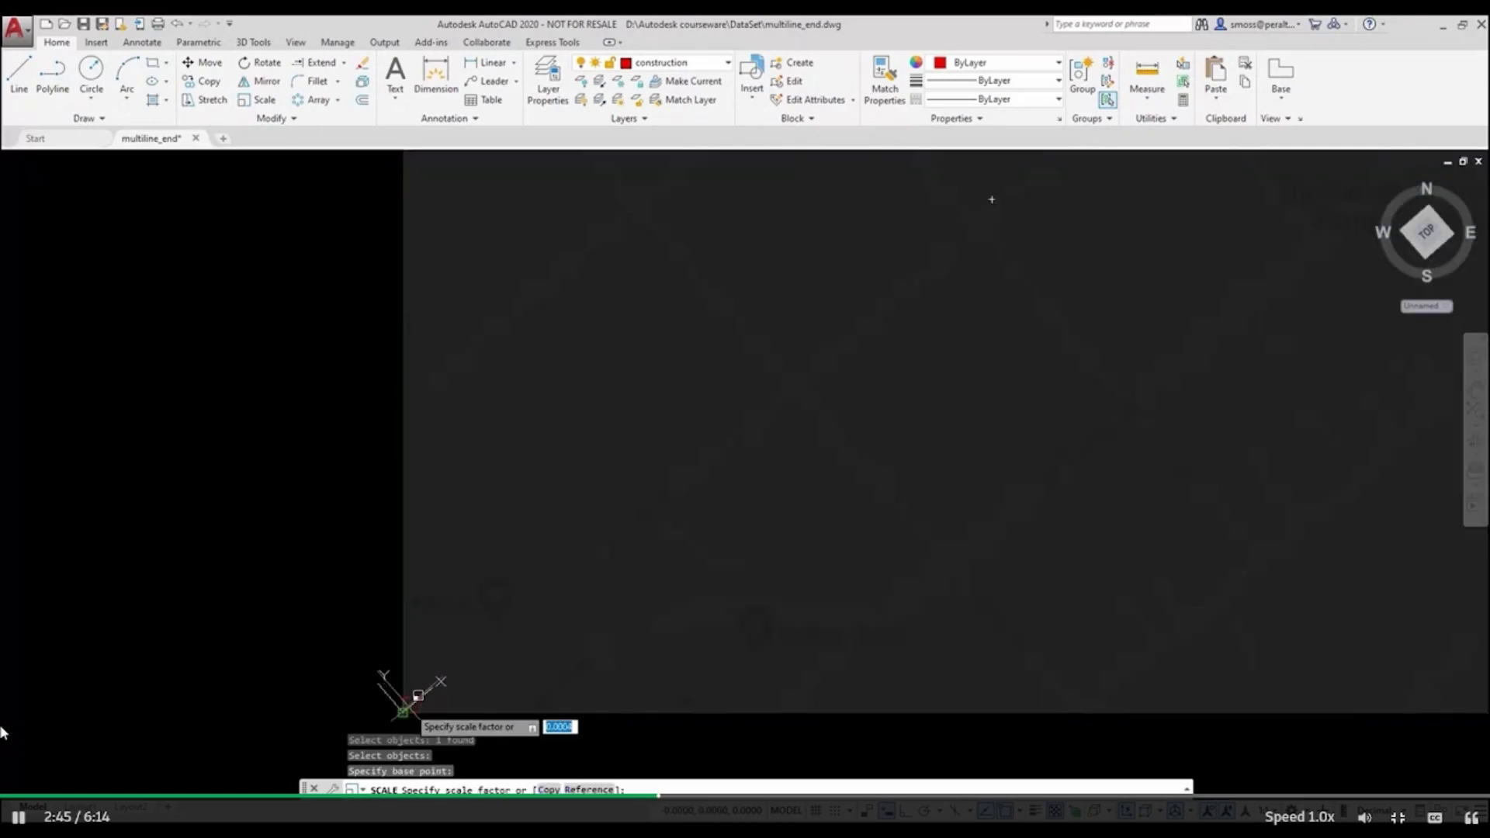
{"action": "type", "text": "cal"}
{"action": "key", "text": "Return"}
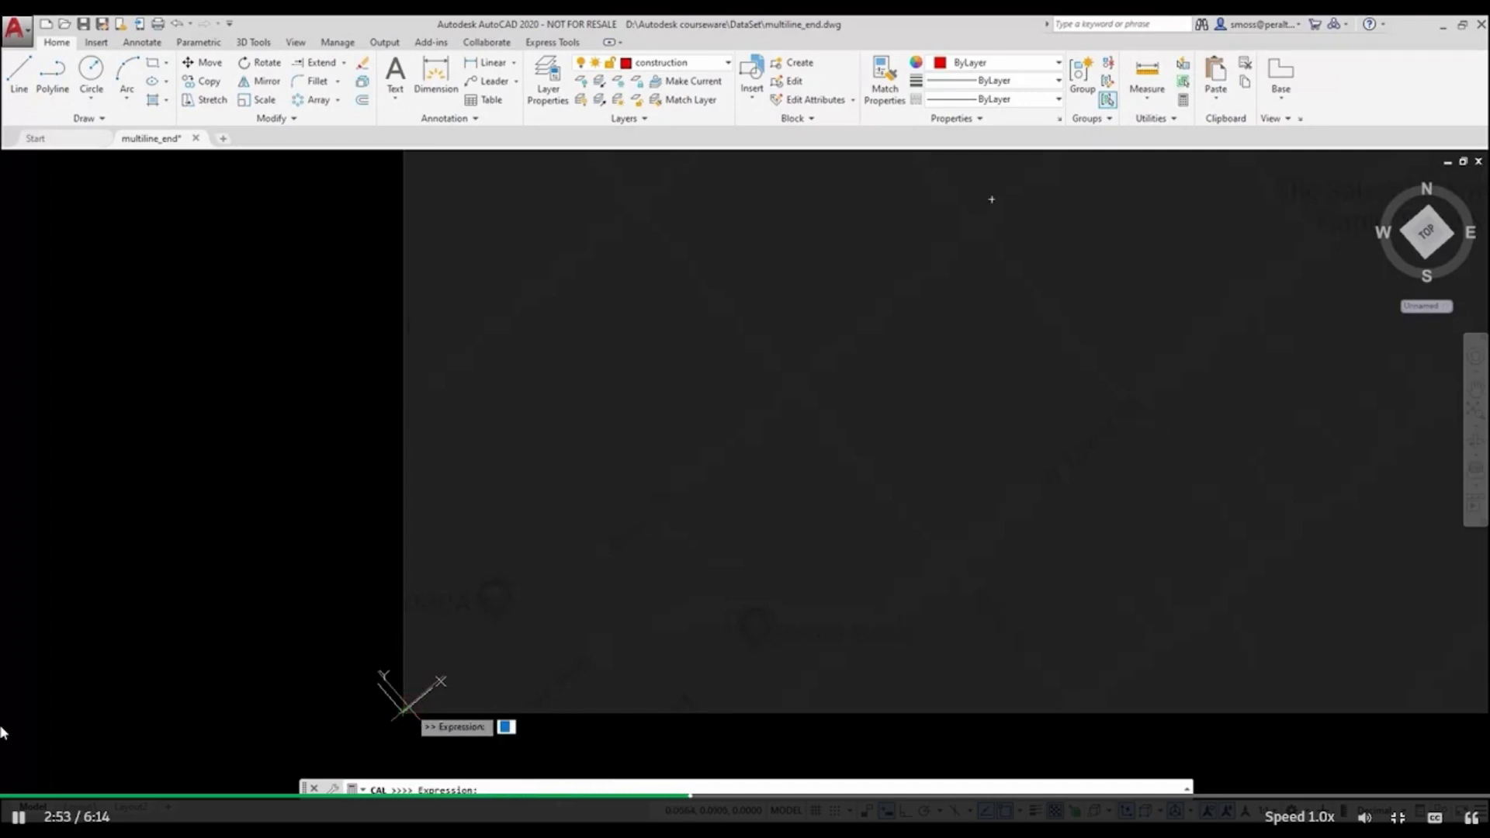
{"action": "type", "text": "36/.1249"}
{"action": "key", "text": "Return"}
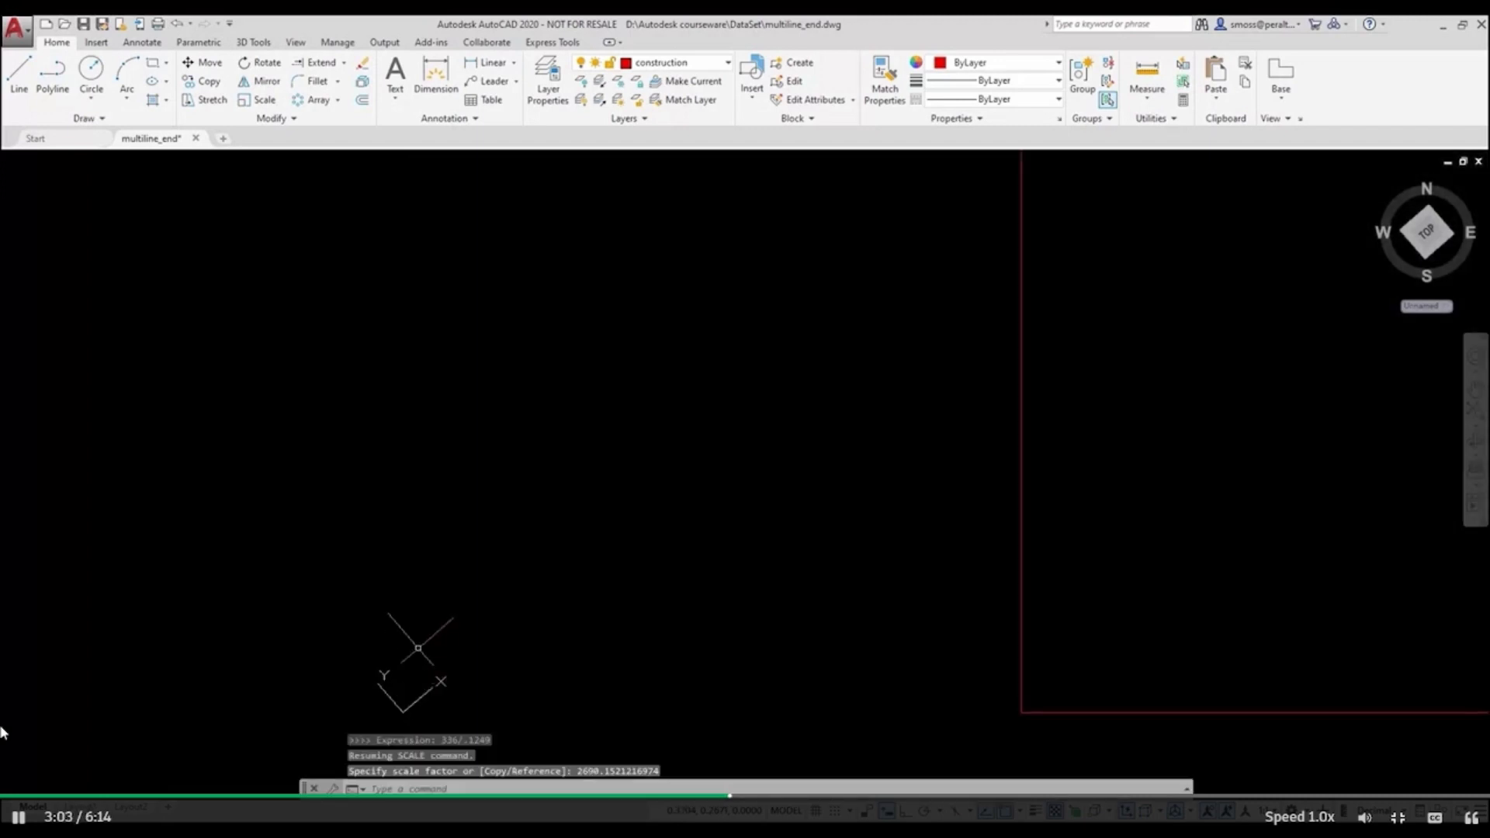
{"action": "middle_click", "coordinate": [516, 566]}
{"action": "middle_click", "coordinate": [516, 567]}
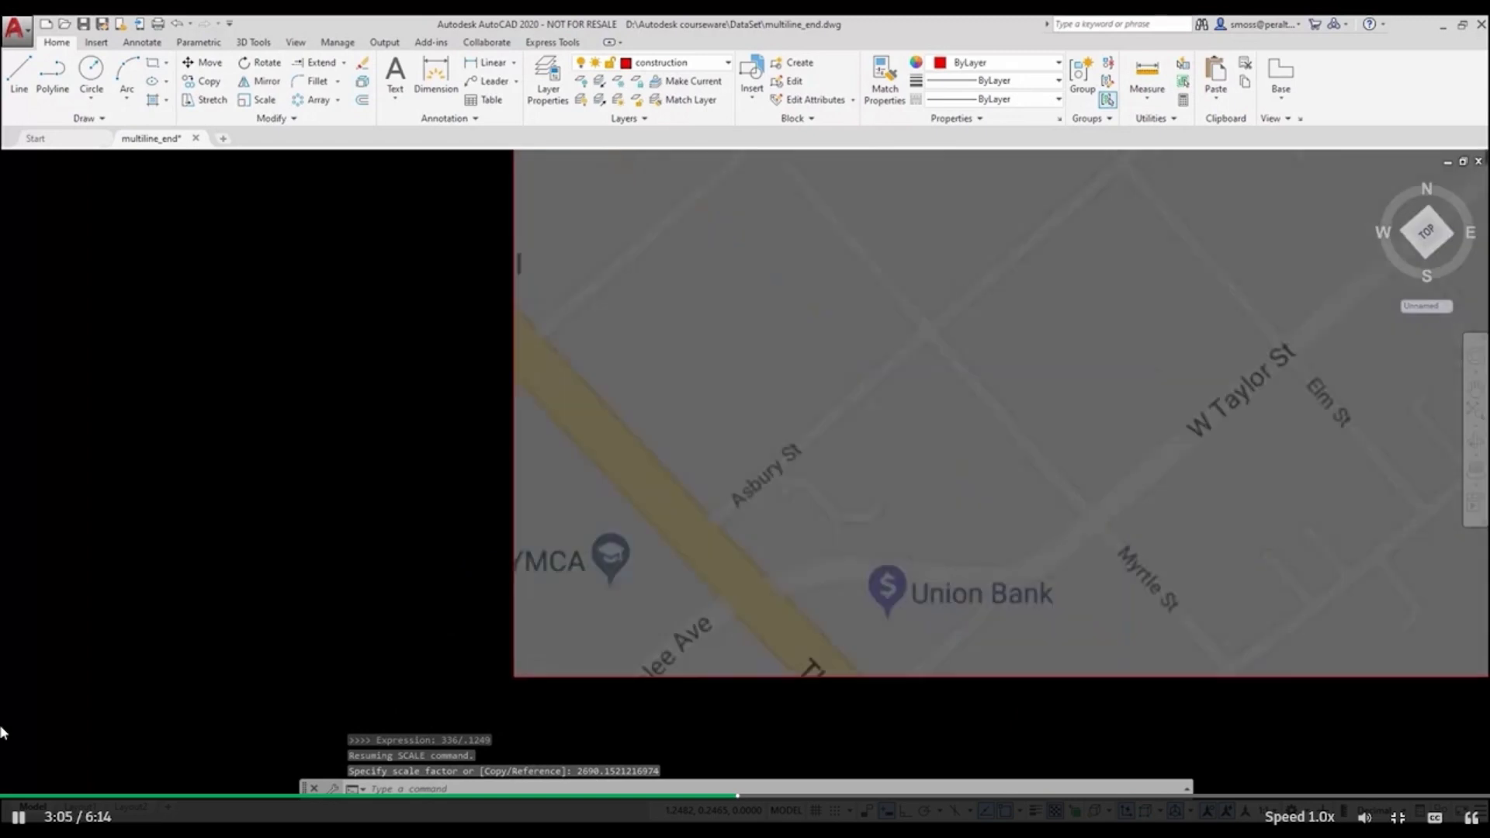
- Check the scaled map by measuring a distance at Asbury St near the yellow road
{"action": "left_click", "coordinate": [1147, 95]}
{"action": "left_click", "coordinate": [1156, 124]}
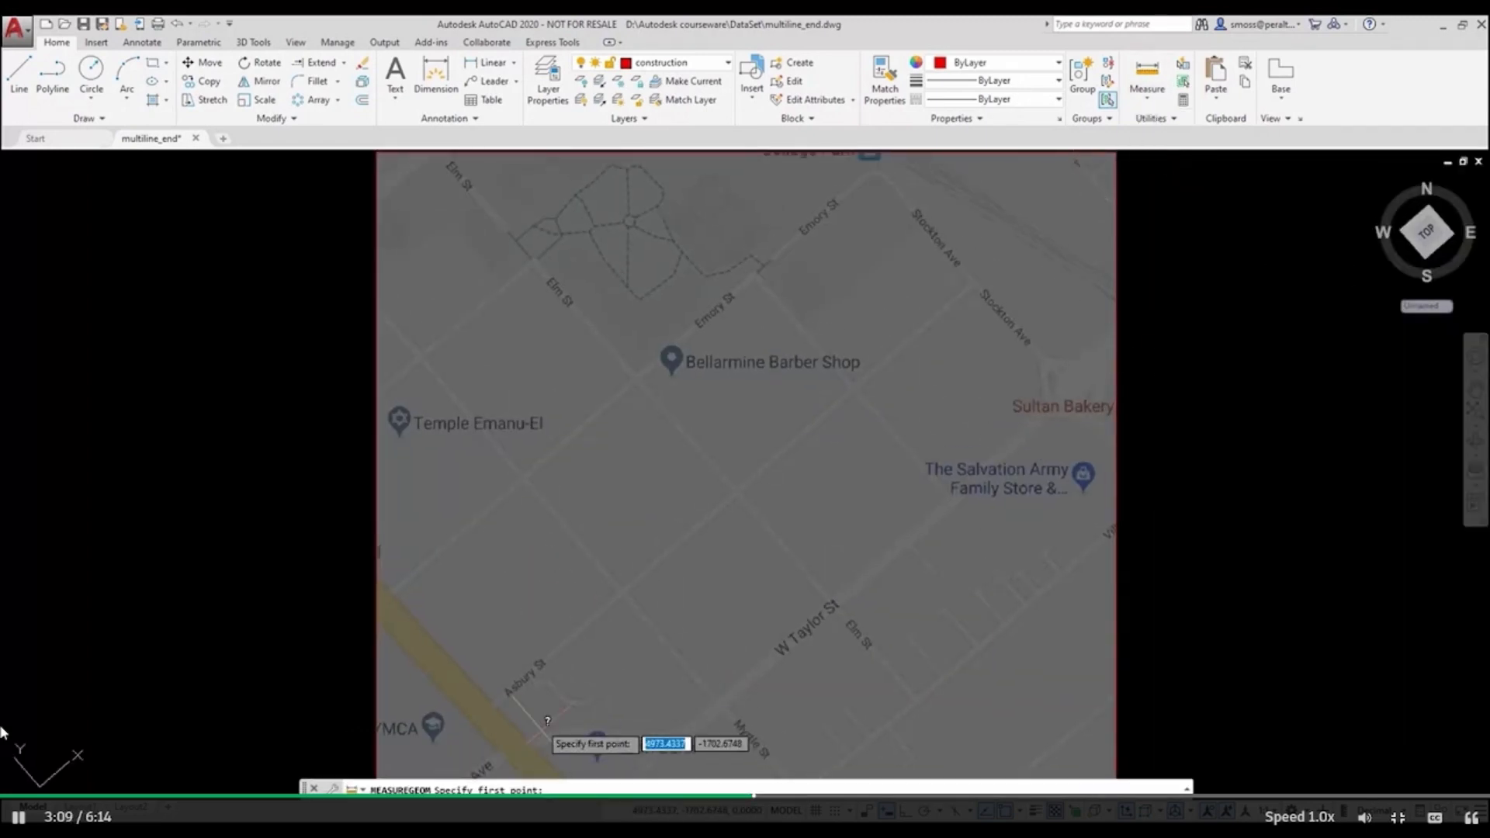
{"action": "left_click", "coordinate": [534, 659]}
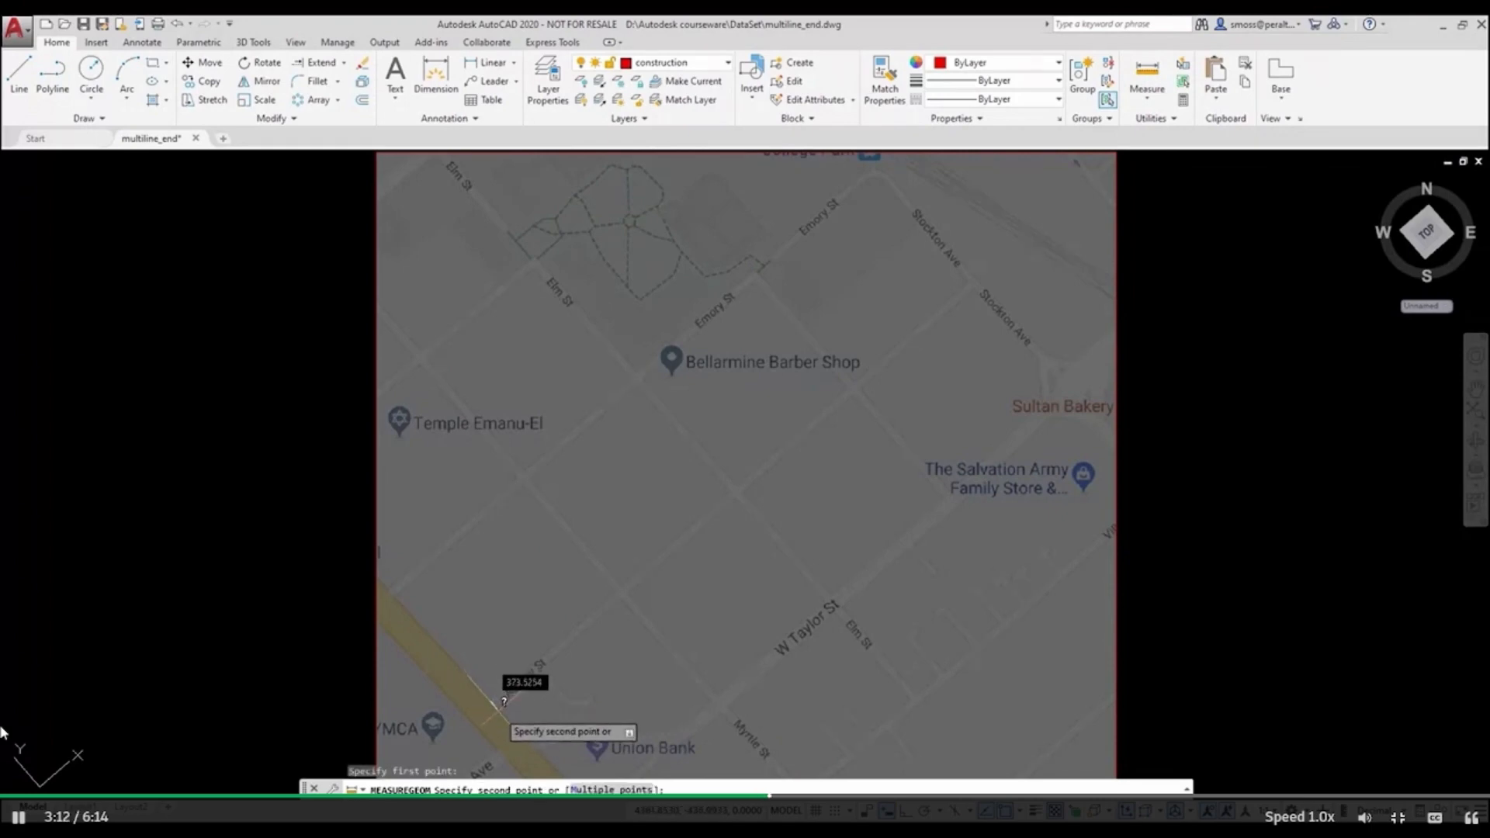
{"action": "left_click", "coordinate": [499, 703]}
{"action": "key", "text": "Escape"}
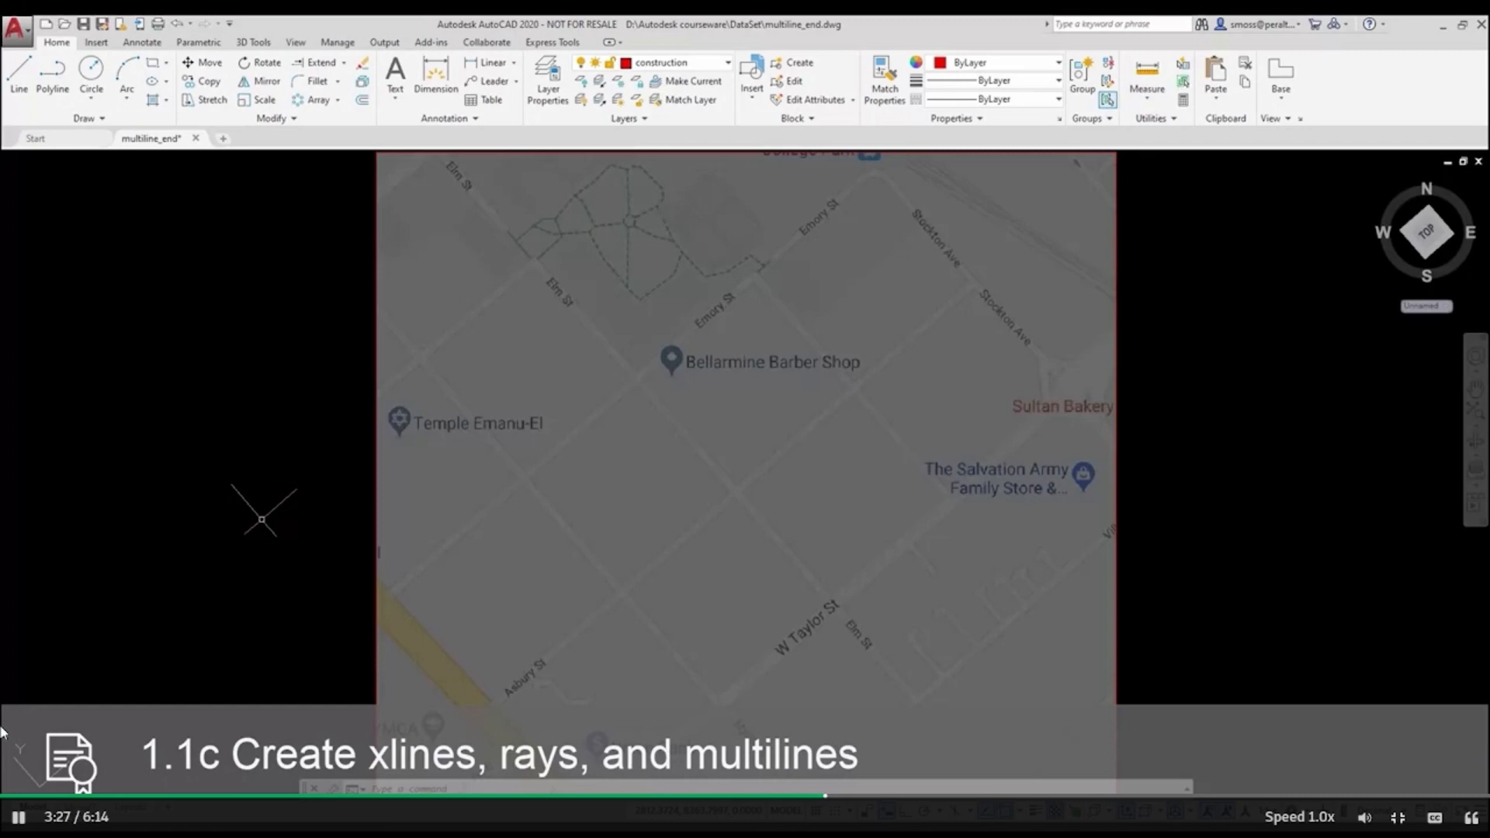
- Create a multiline style named singlelane, starting from STANDARD, with the description "residential street"
{"action": "type", "text": "MLSTYLE"}
{"action": "key", "text": "Return"}
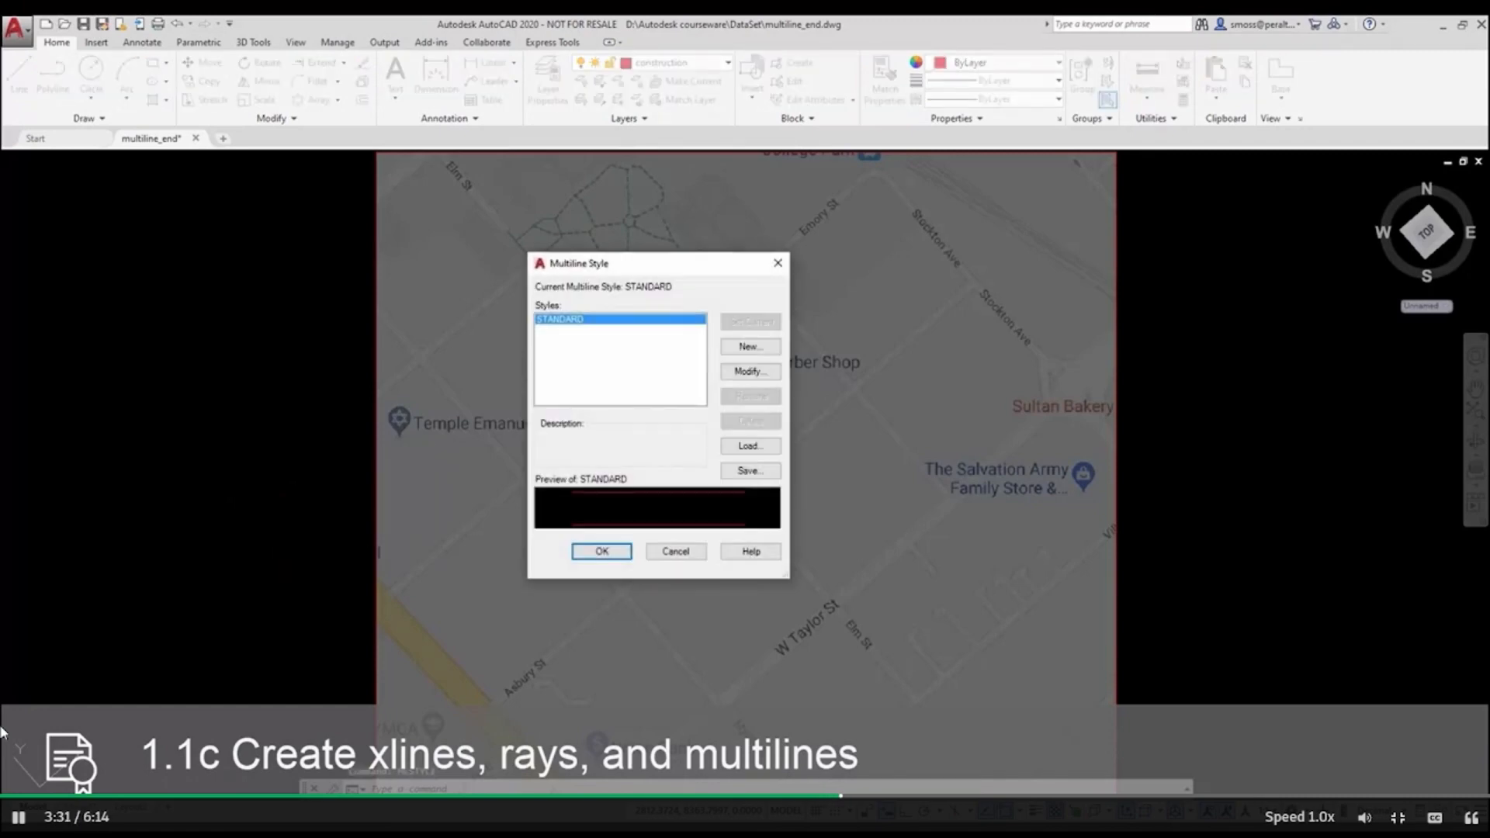
{"action": "left_click", "coordinate": [748, 347]}
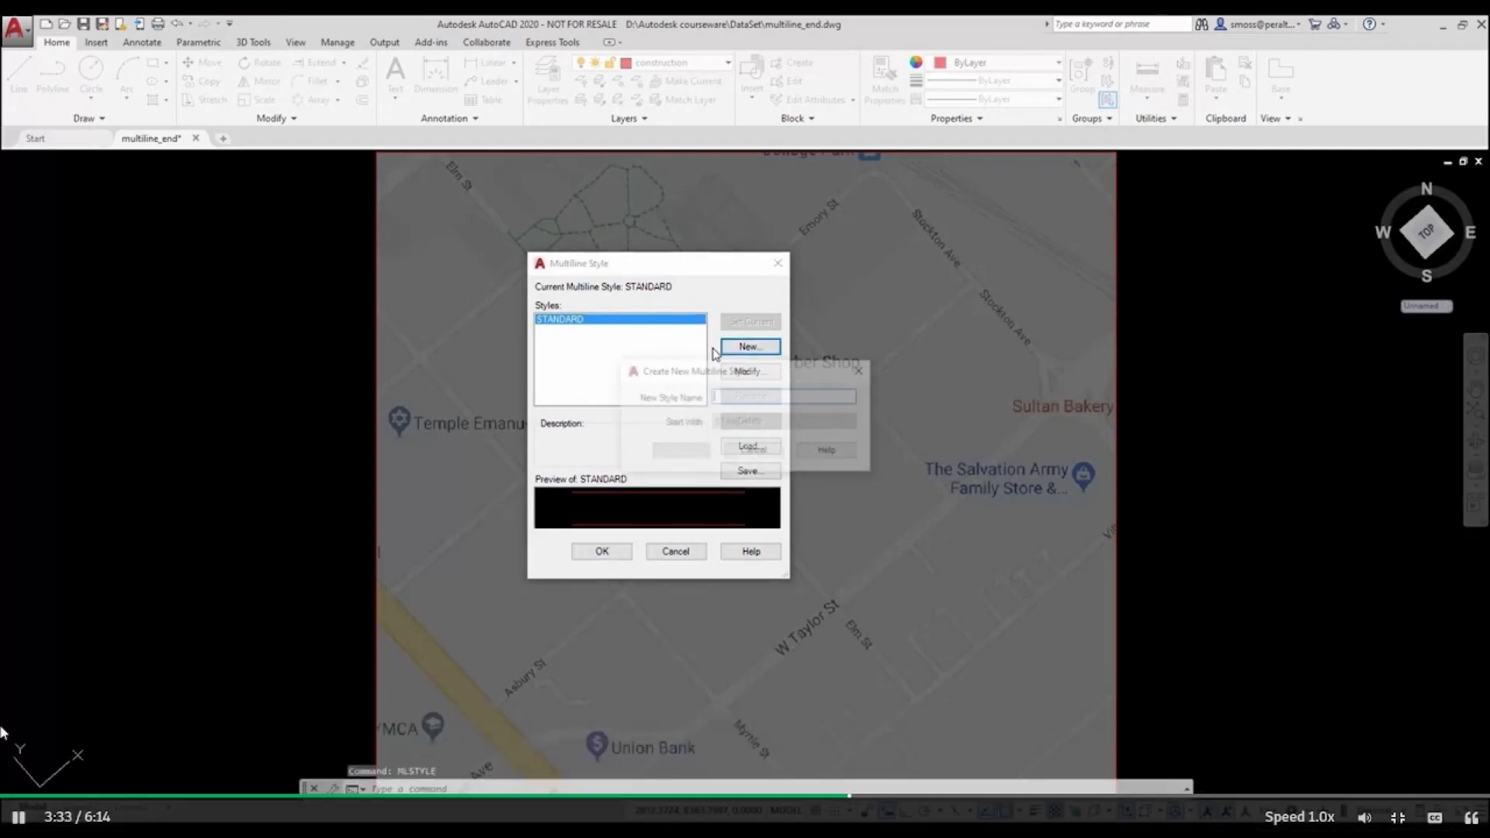
{"action": "type", "text": "singlelane"}
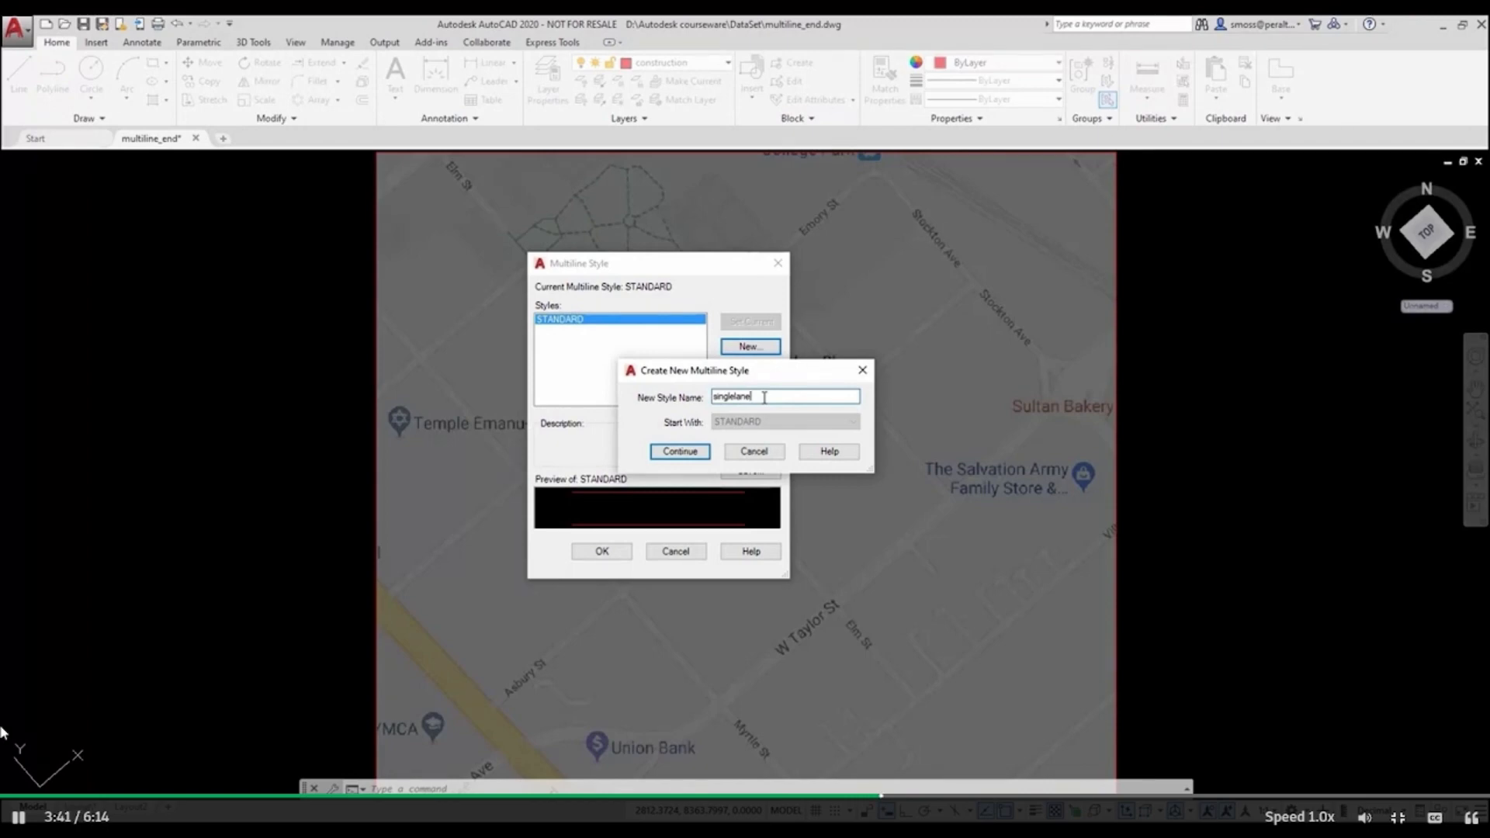
{"action": "left_click", "coordinate": [680, 450]}
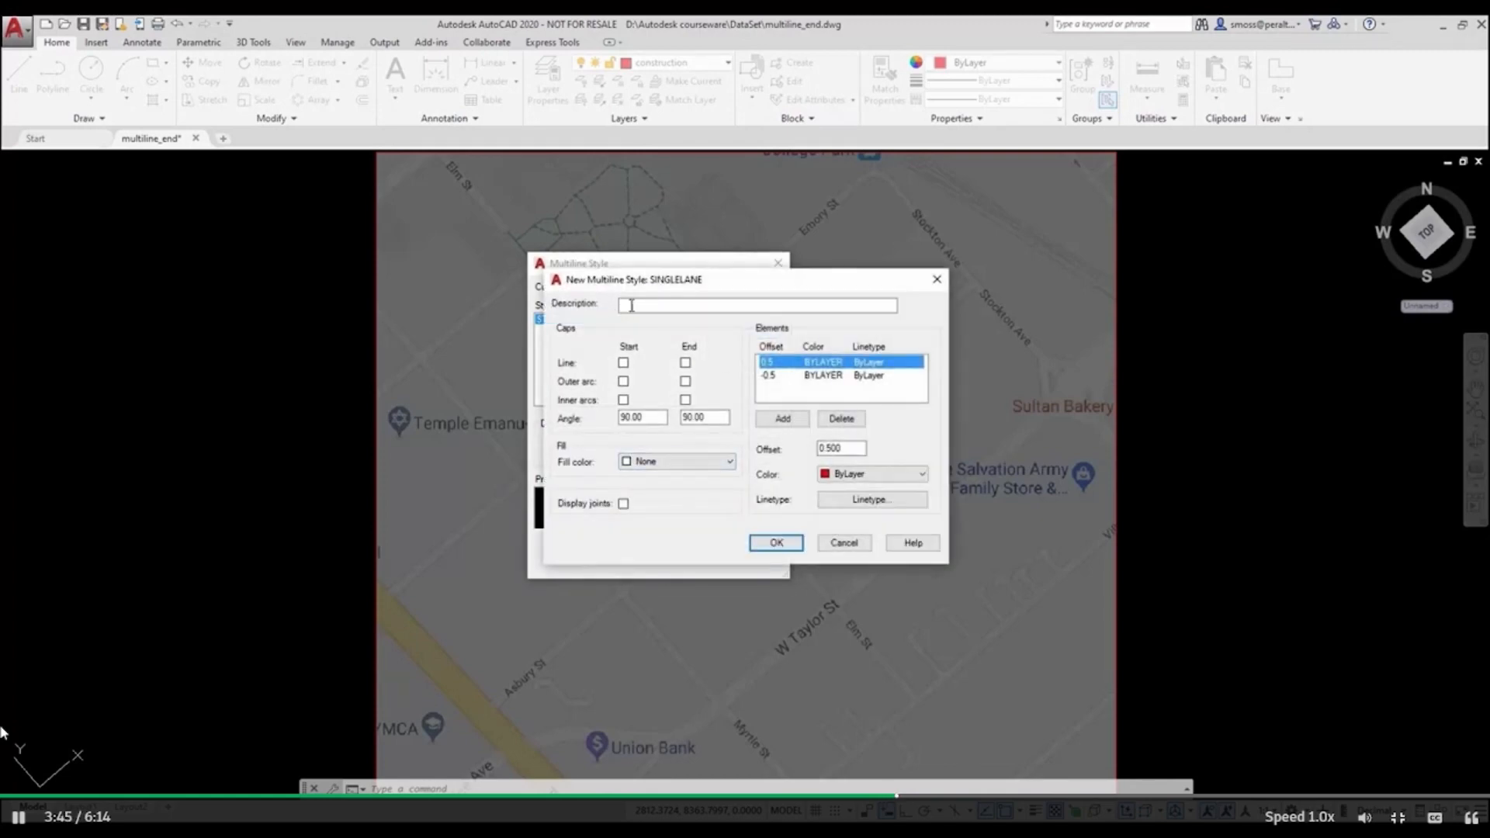
{"action": "left_click", "coordinate": [656, 306]}
{"action": "type", "text": "re"}
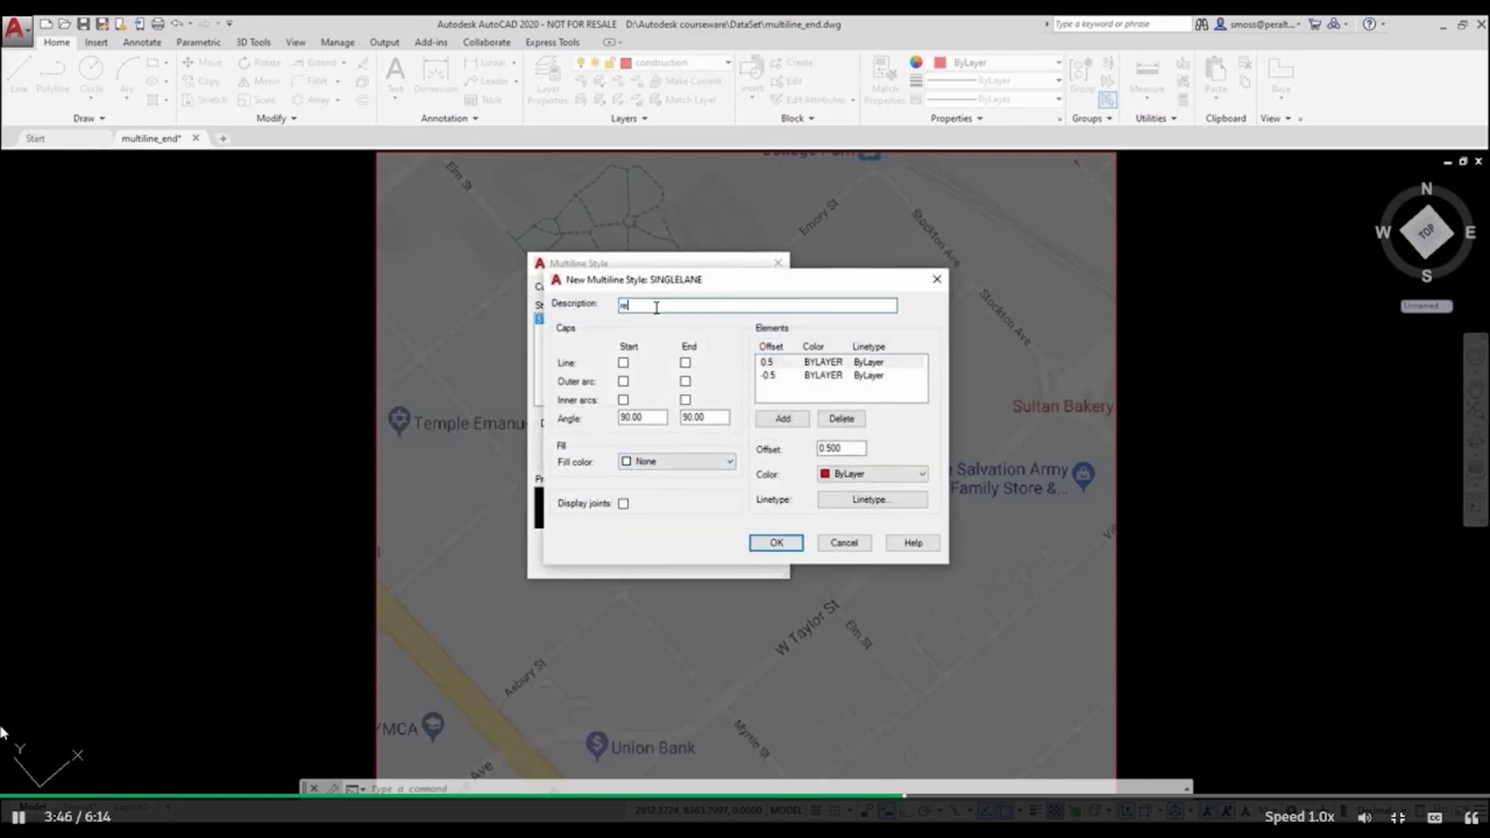
{"action": "type", "text": "sidential street"}
- Give the singlelane style's first element an offset of 168, the color White and the Continuous linetype
{"action": "left_click_drag", "start_coordinate": [856, 449], "coordinate": [775, 449]}
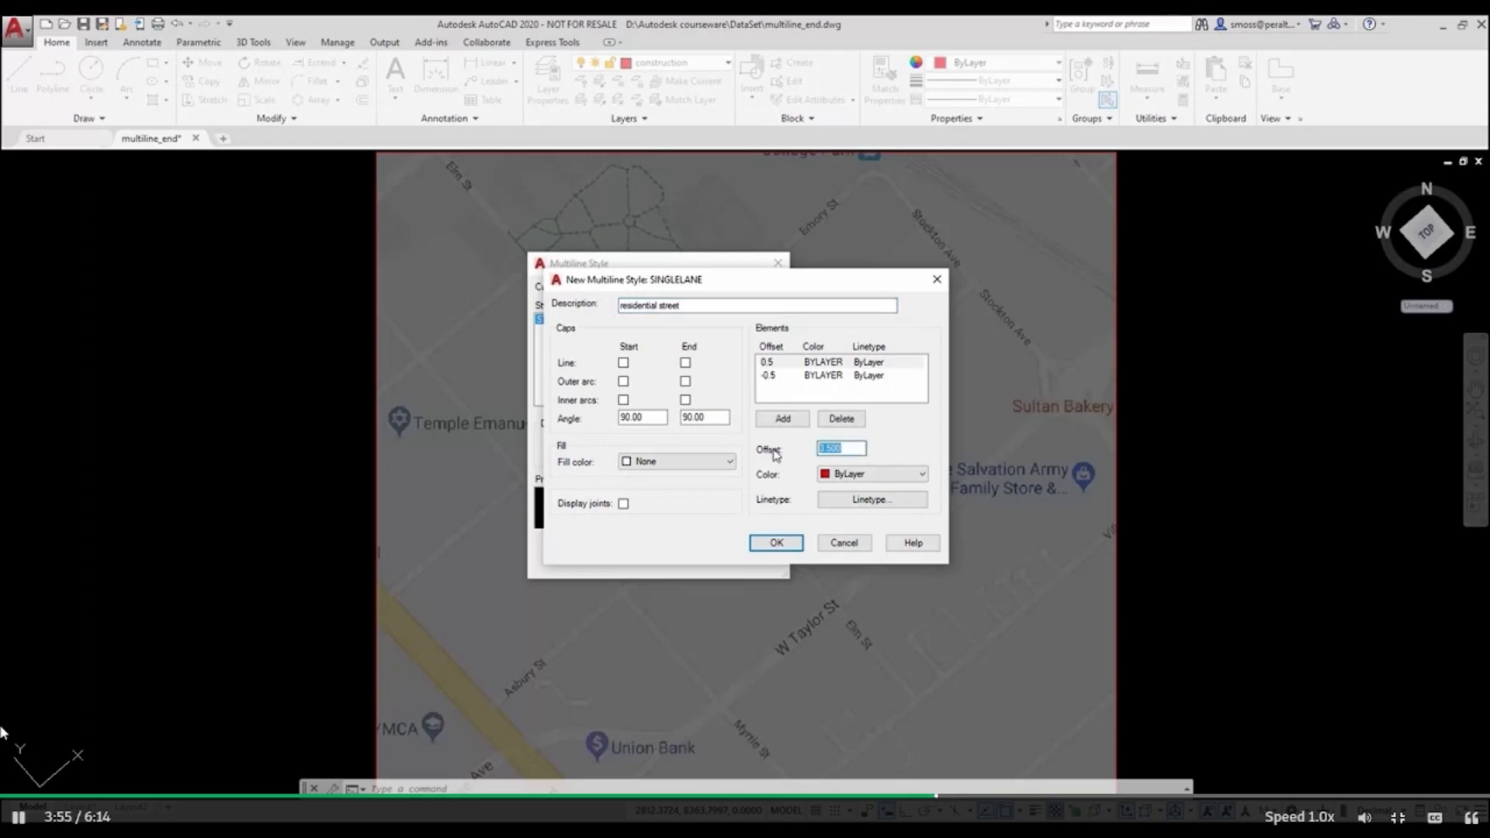
{"action": "type", "text": "168"}
{"action": "left_click", "coordinate": [870, 475]}
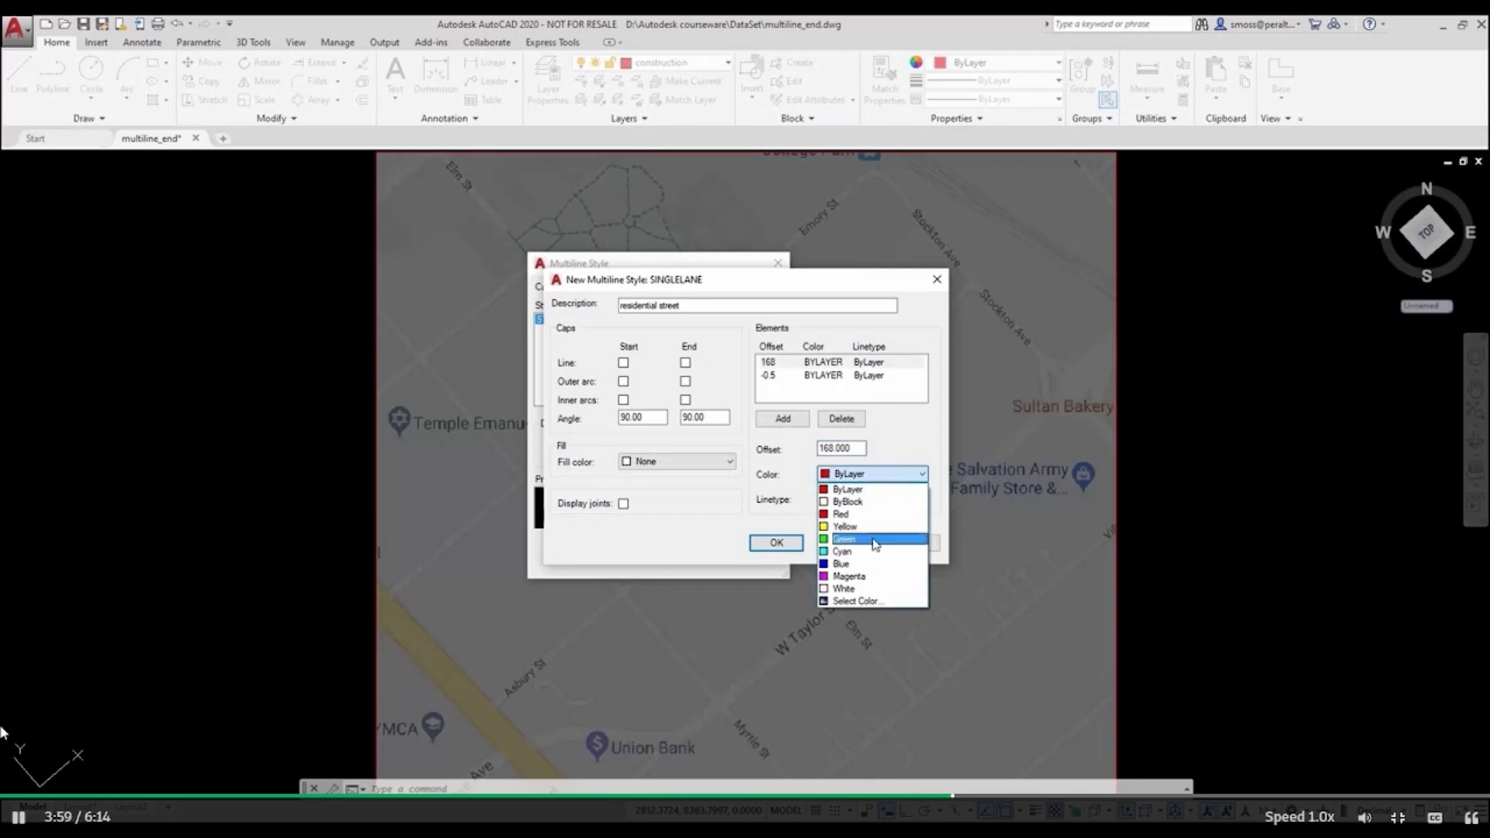
{"action": "left_click", "coordinate": [871, 588]}
{"action": "left_click", "coordinate": [923, 499]}
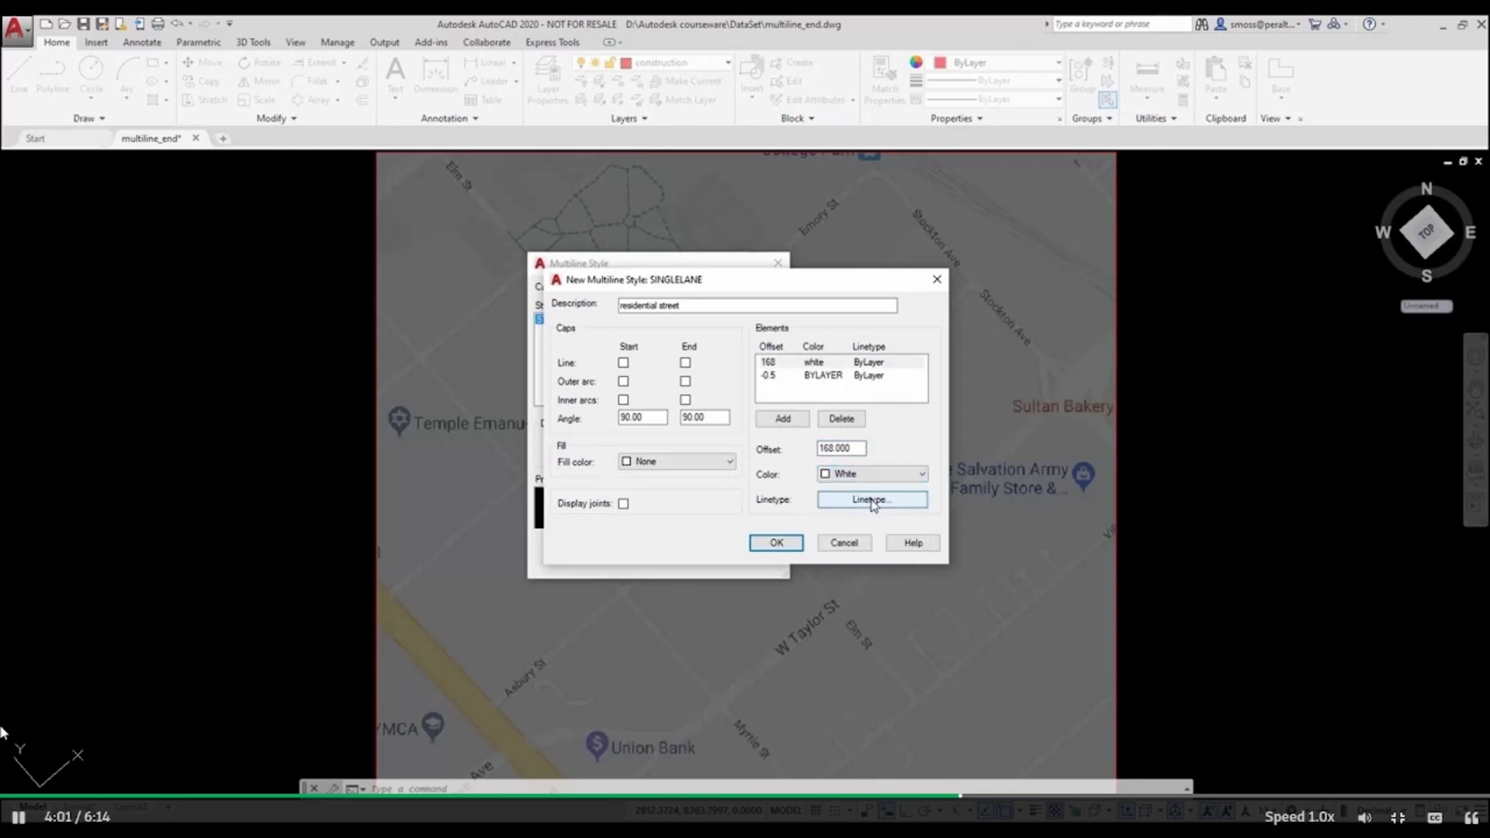
{"action": "left_click", "coordinate": [610, 427]}
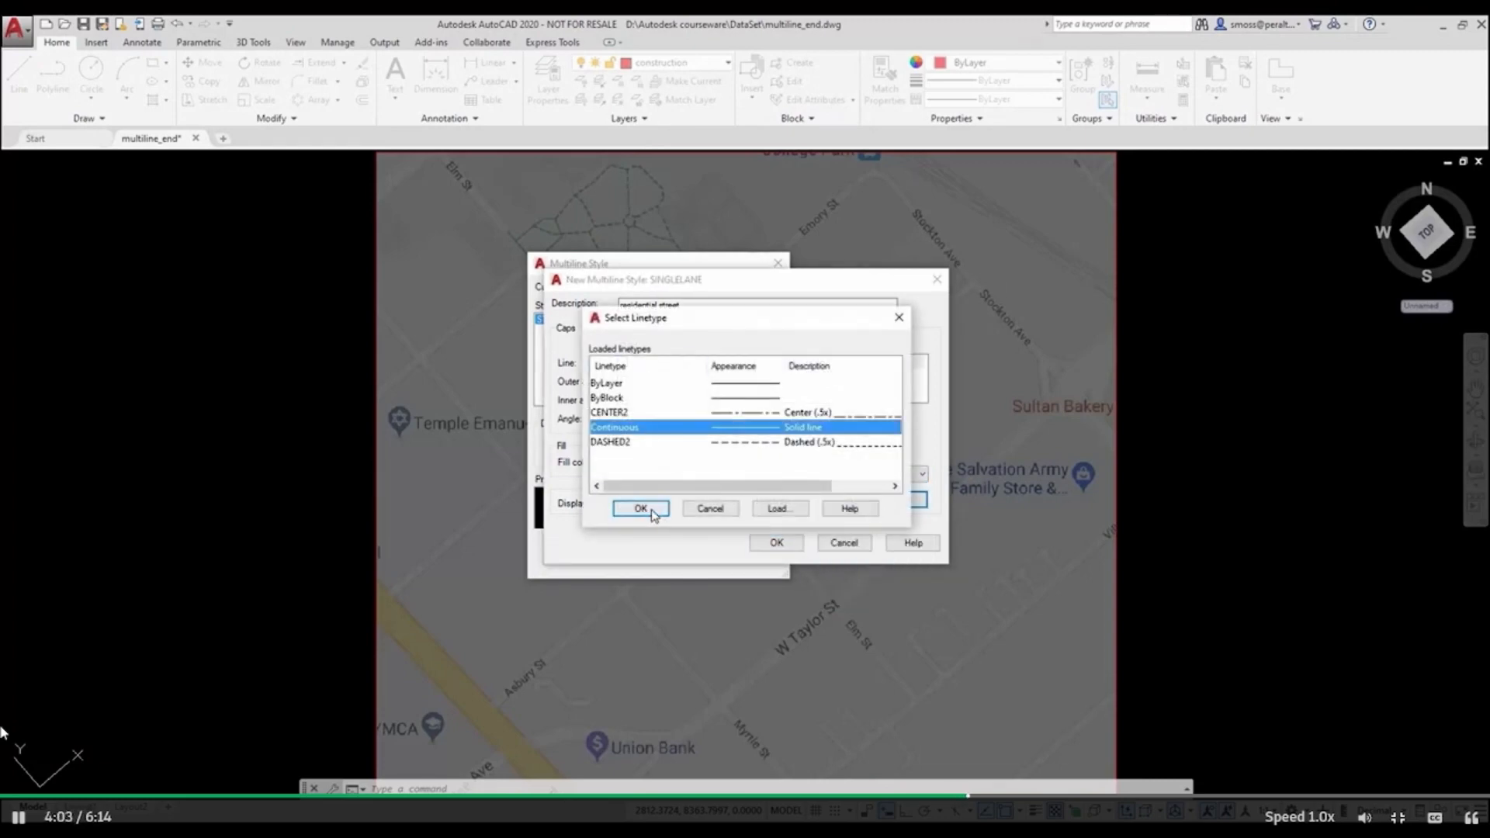
{"action": "left_click", "coordinate": [641, 508]}
- Add a center element at offset 0 to the singlelane style, colored Yellow with the CENTER2 linetype
{"action": "left_click", "coordinate": [782, 419]}
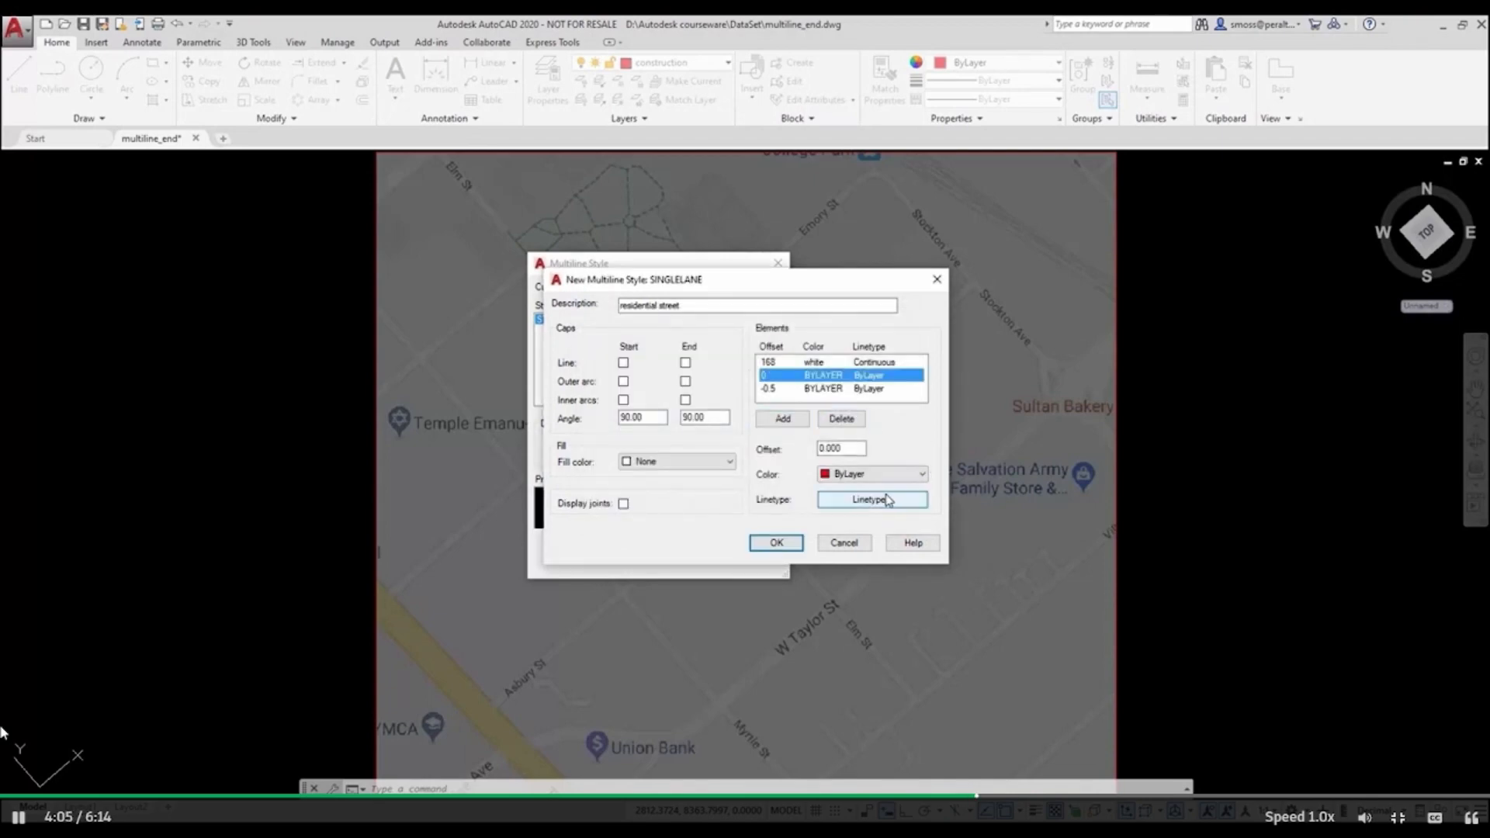
{"action": "left_click", "coordinate": [862, 475]}
{"action": "left_click", "coordinate": [857, 527]}
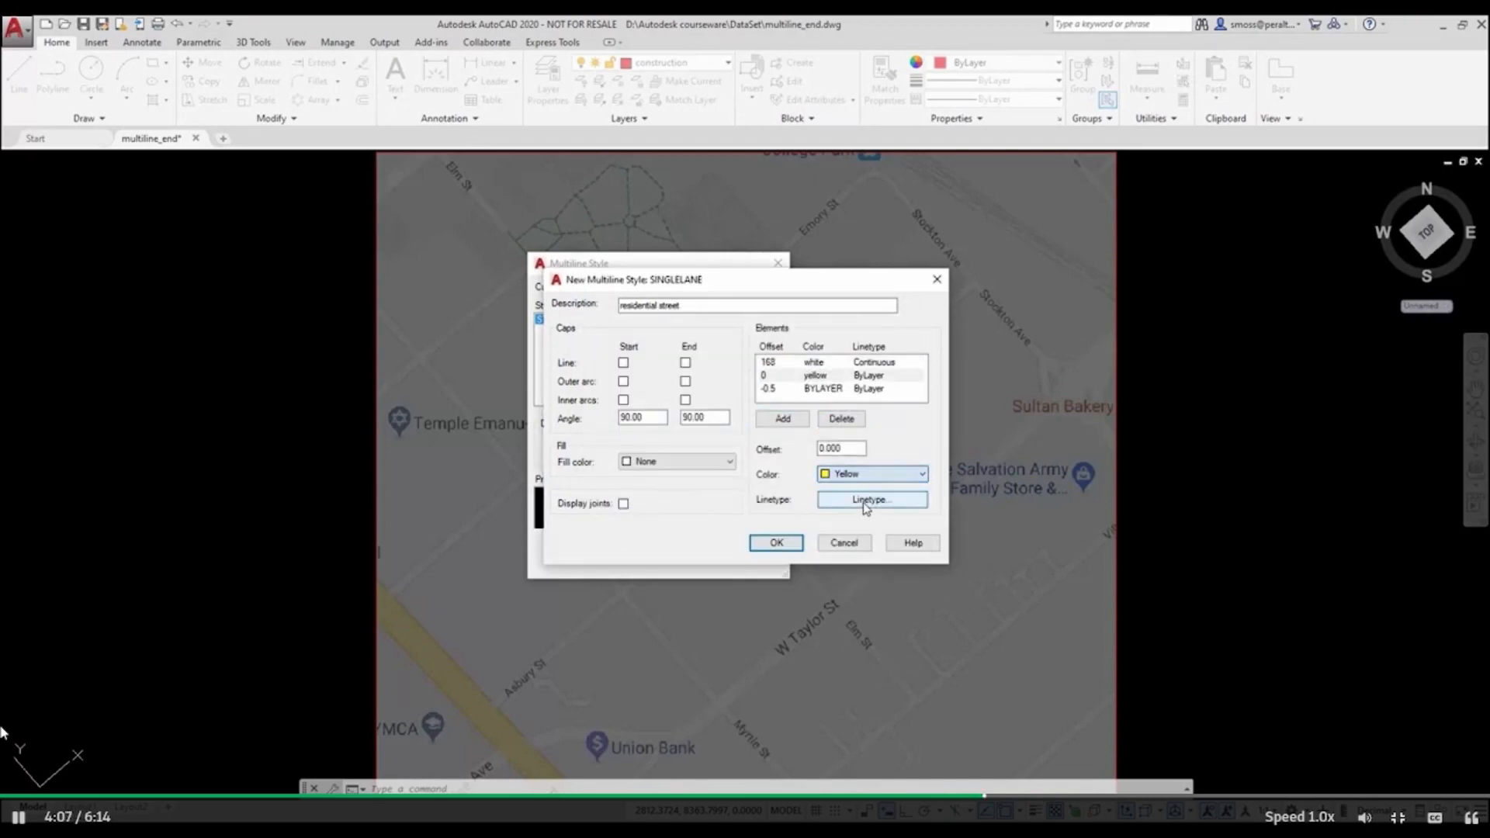
{"action": "left_click", "coordinate": [860, 499]}
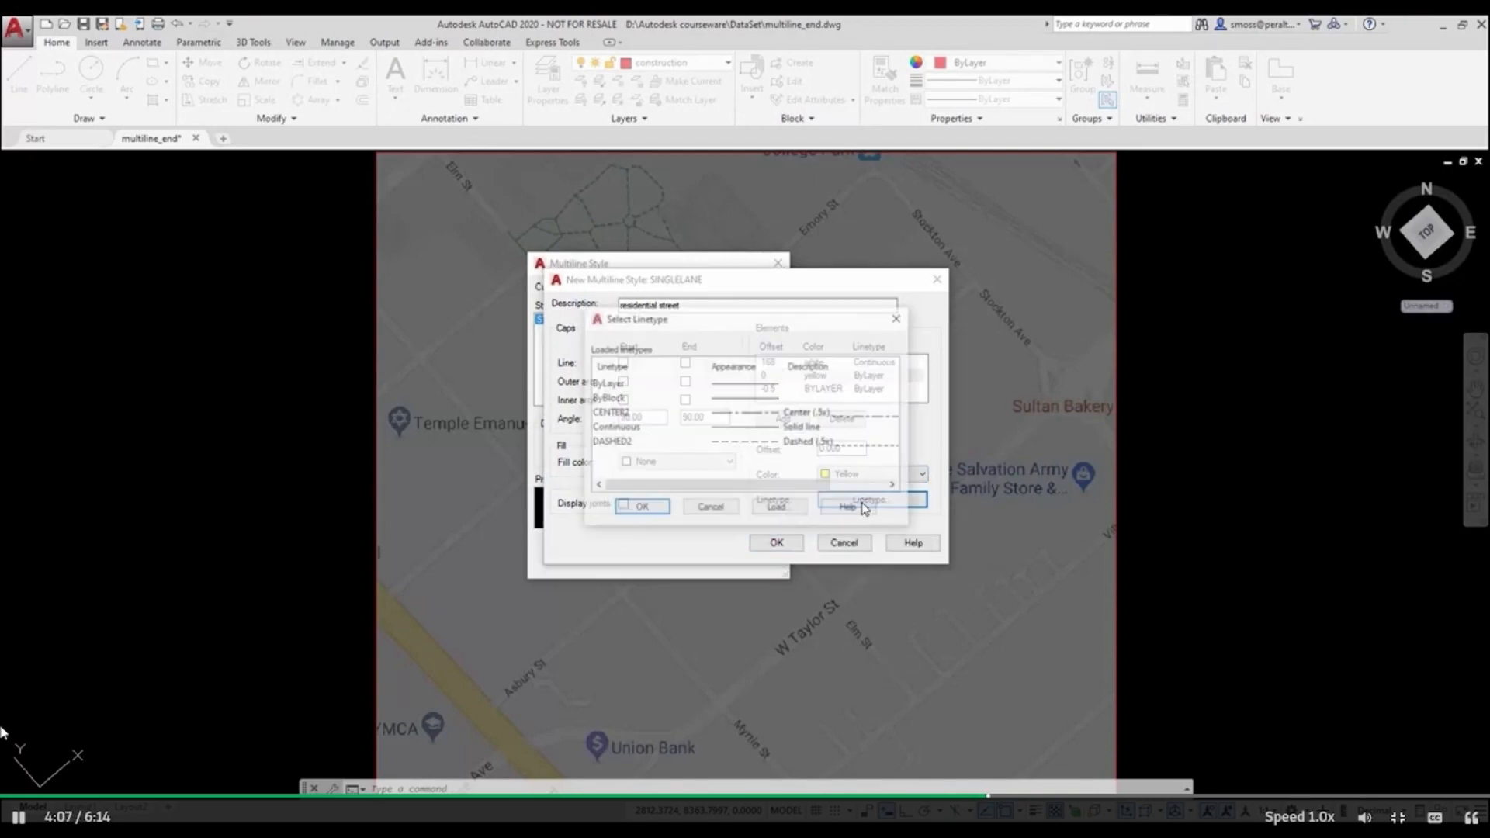
{"action": "left_click", "coordinate": [609, 412]}
{"action": "left_click", "coordinate": [641, 509]}
- Set the singlelane style's last element to offset -168, White and Continuous, and accept the style
{"action": "left_click", "coordinate": [778, 389]}
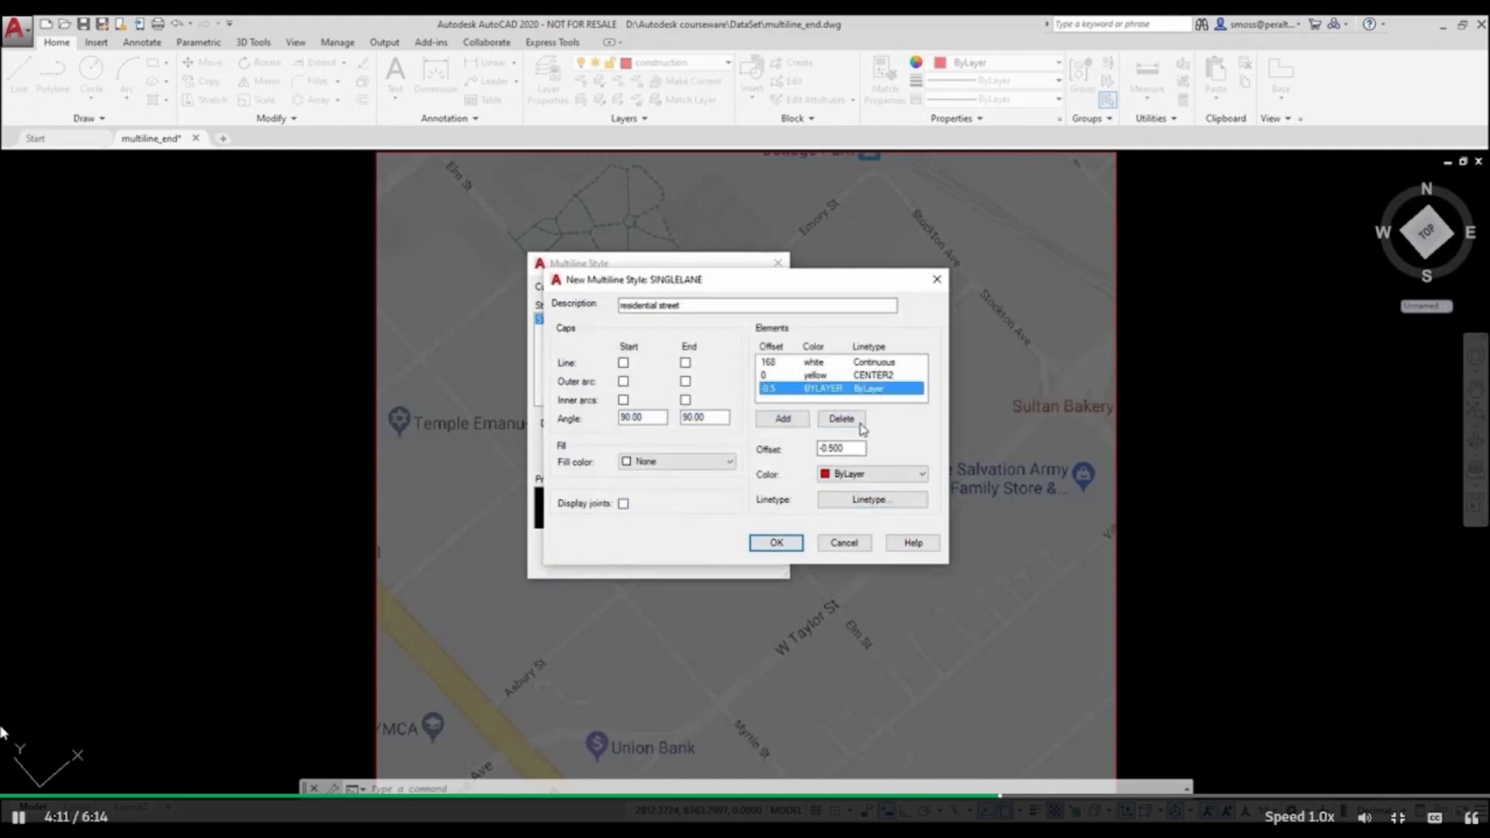
{"action": "left_click", "coordinate": [851, 448]}
{"action": "key", "text": "BackSpace"}
{"action": "key", "text": "BackSpace"}
{"action": "key", "text": "BackSpace"}
{"action": "key", "text": "BackSpace"}
{"action": "key", "text": "BackSpace"}
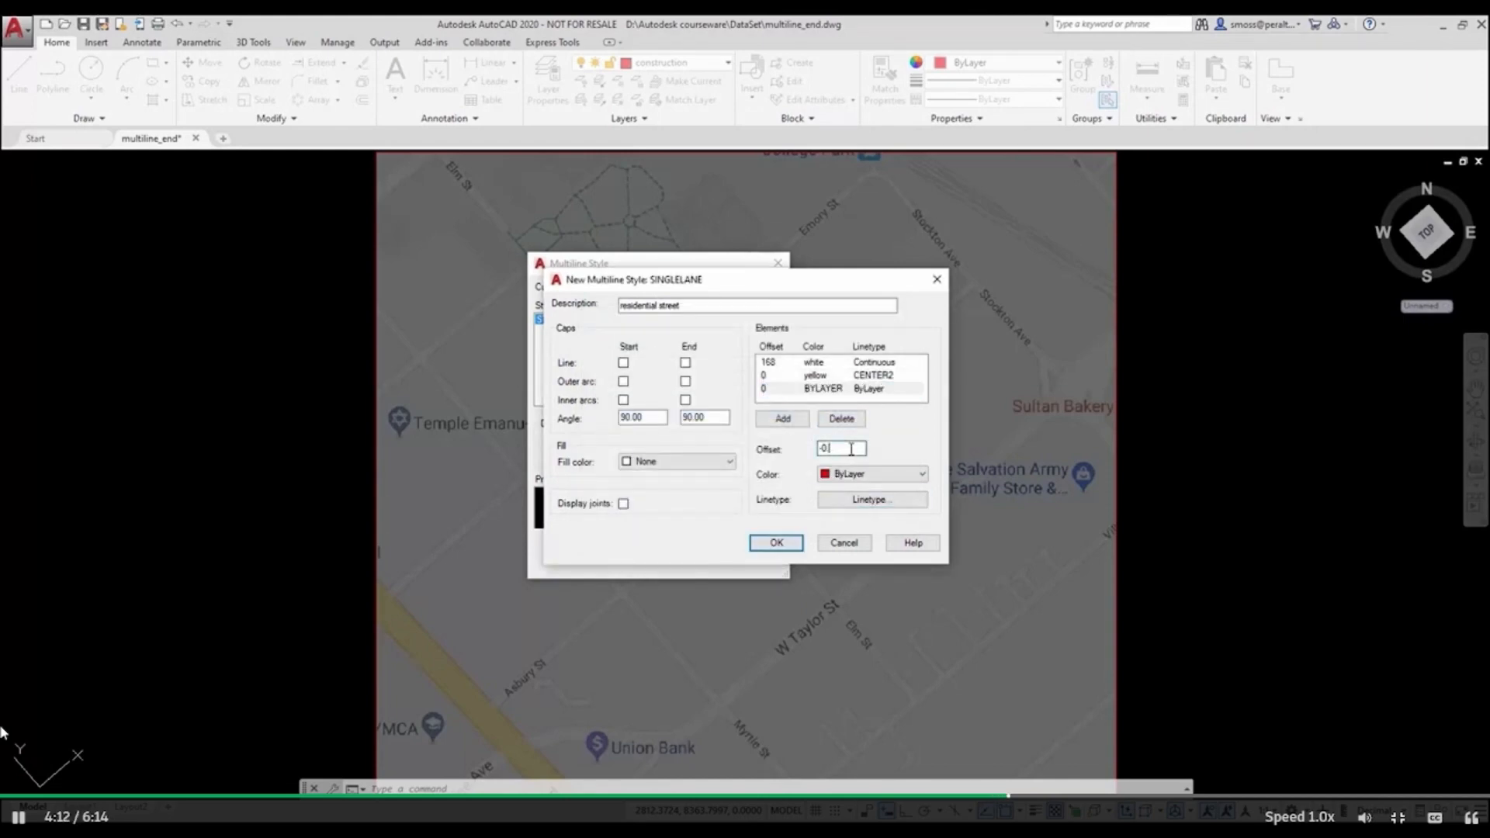
{"action": "type", "text": "168"}
{"action": "left_click", "coordinate": [870, 474]}
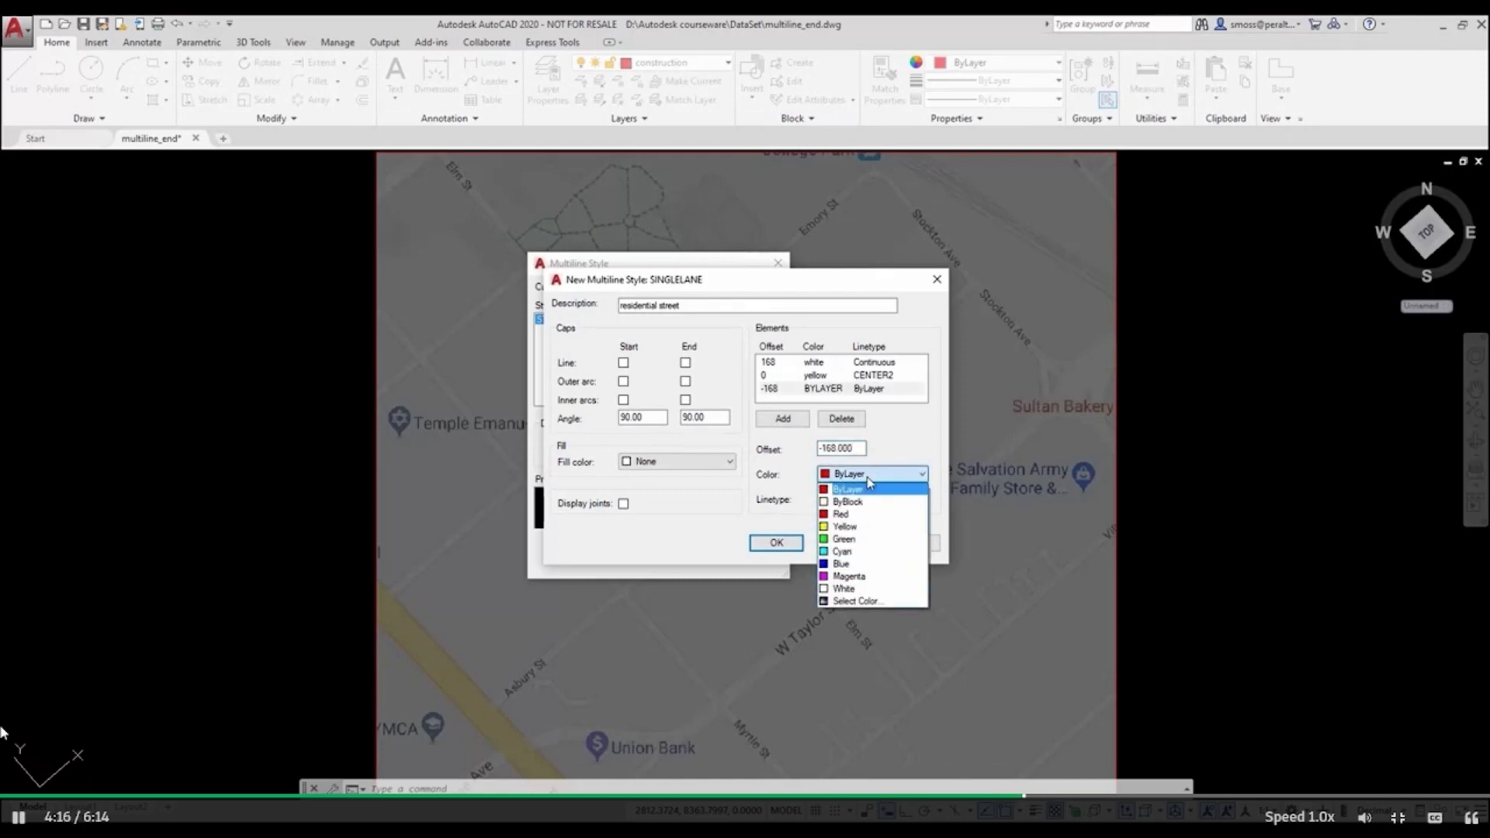
{"action": "left_click", "coordinate": [853, 588]}
{"action": "left_click", "coordinate": [870, 499]}
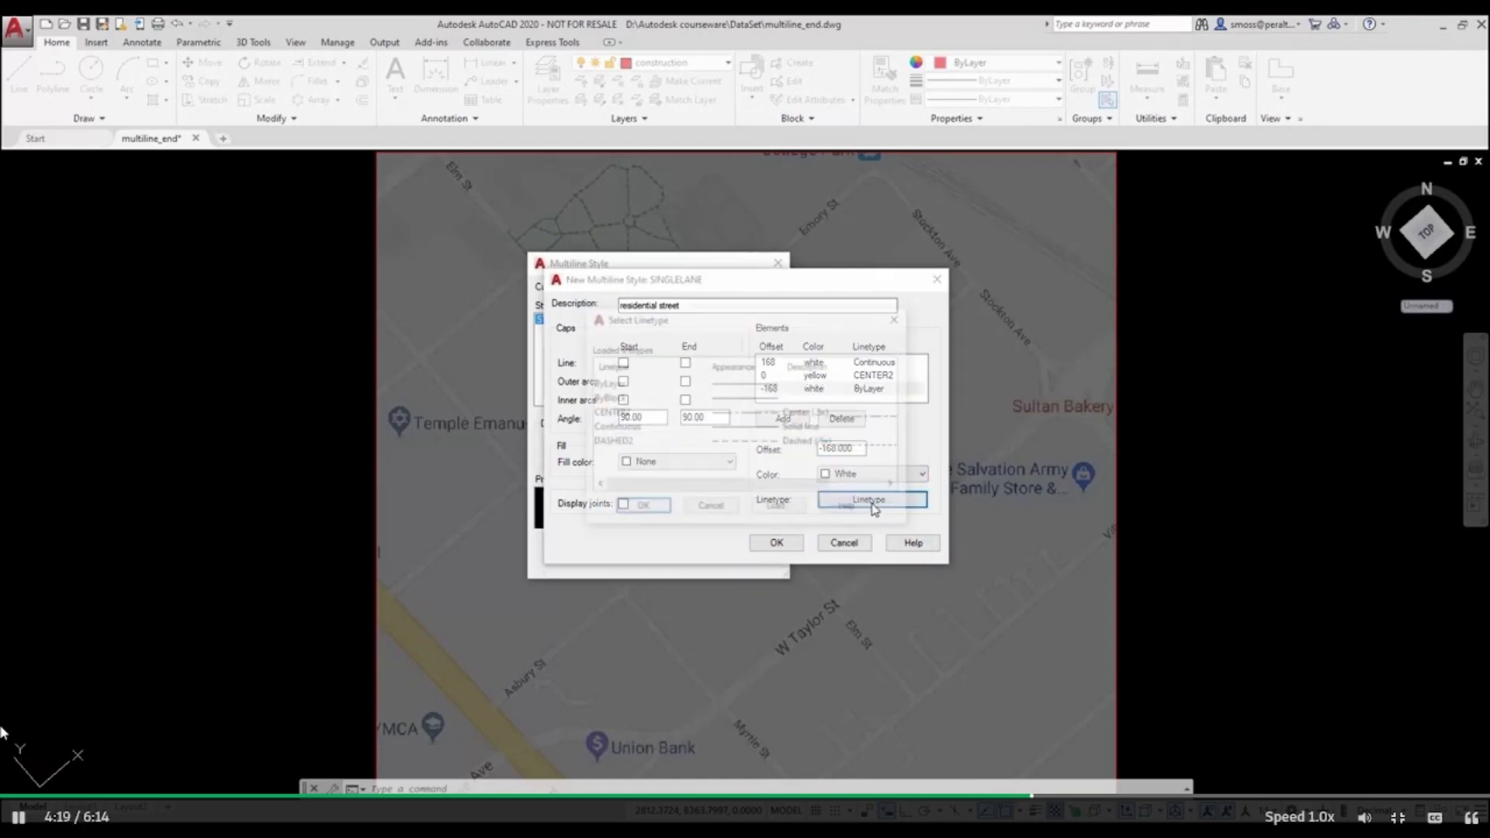
{"action": "left_click", "coordinate": [644, 427]}
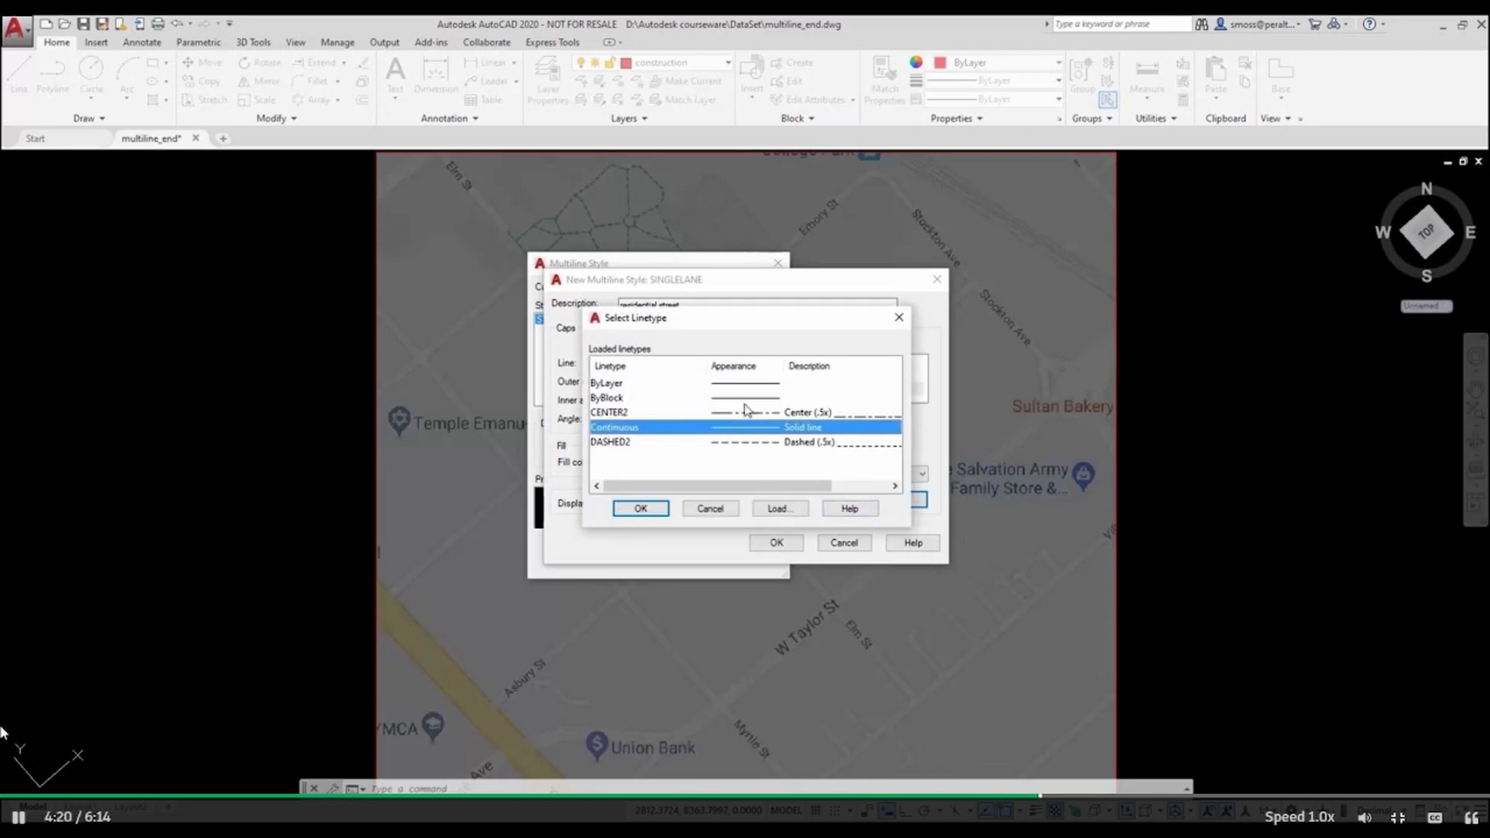
{"action": "left_click", "coordinate": [632, 511]}
{"action": "left_click", "coordinate": [770, 543]}
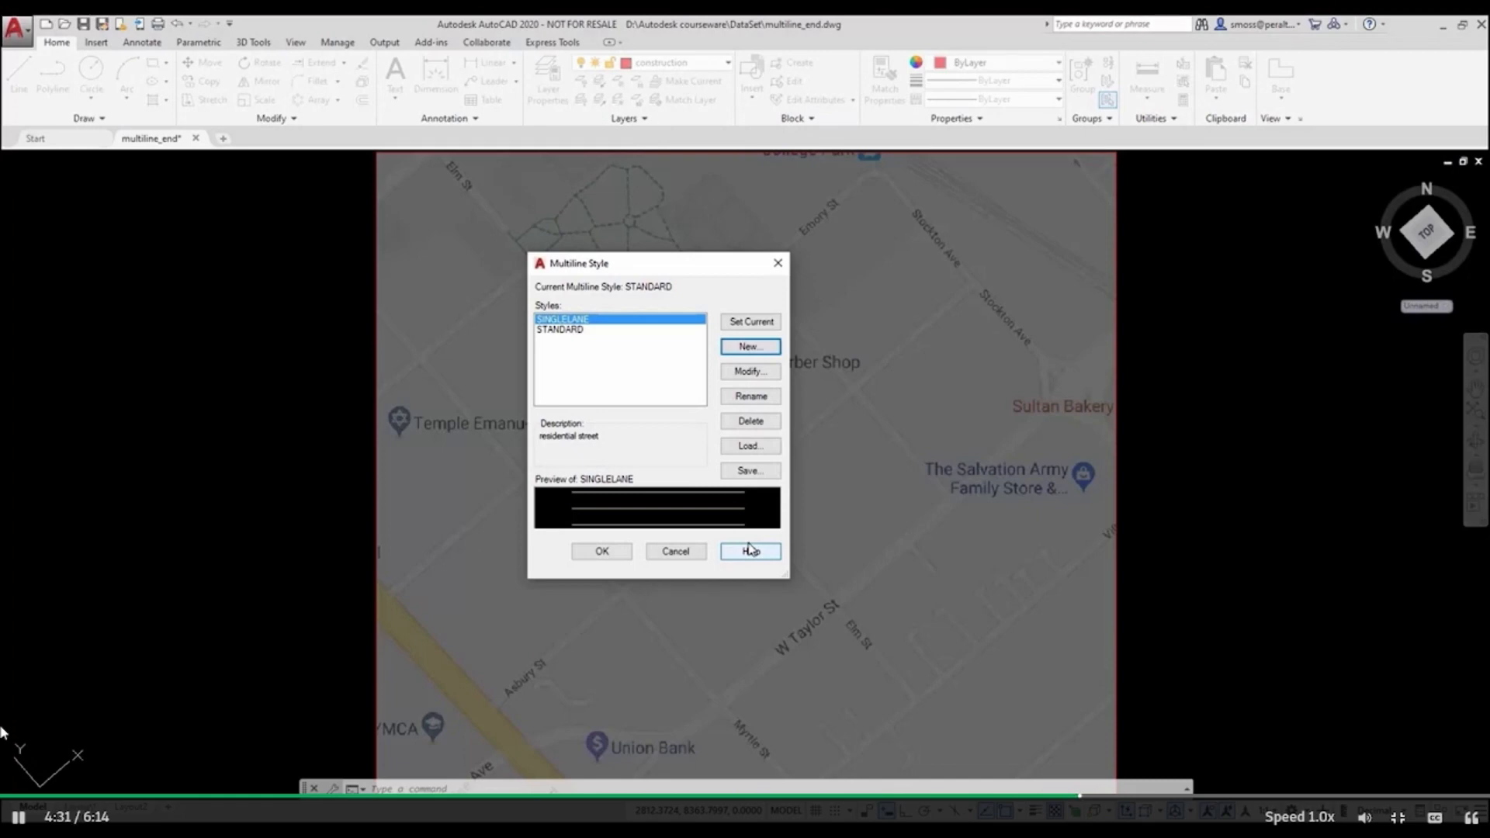
- Create a multiline style named twolane based on SINGLELANE and add two elements to it
{"action": "left_click", "coordinate": [747, 350]}
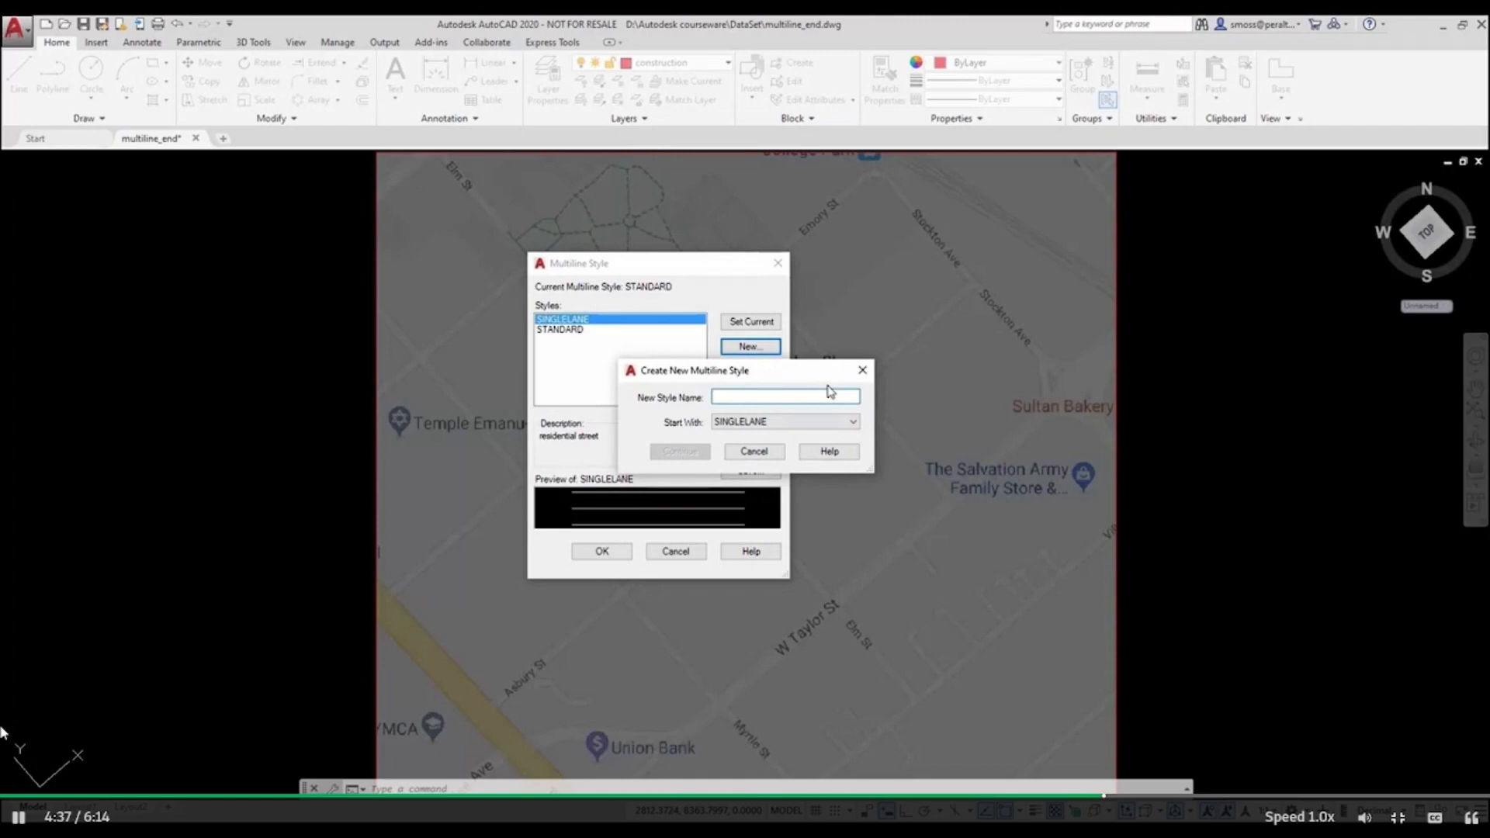
{"action": "type", "text": "twolane"}
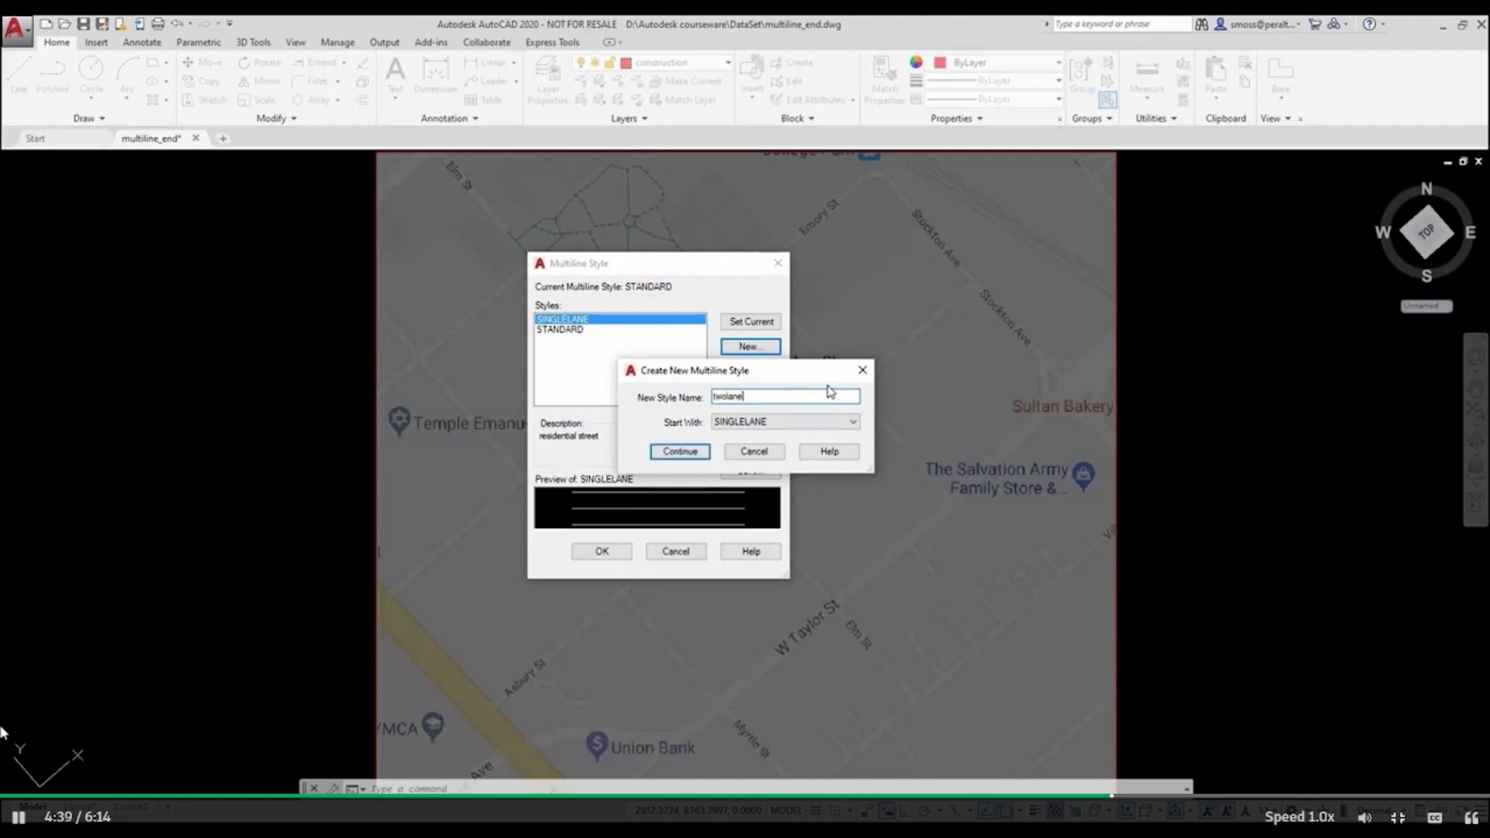
{"action": "key", "text": "Return"}
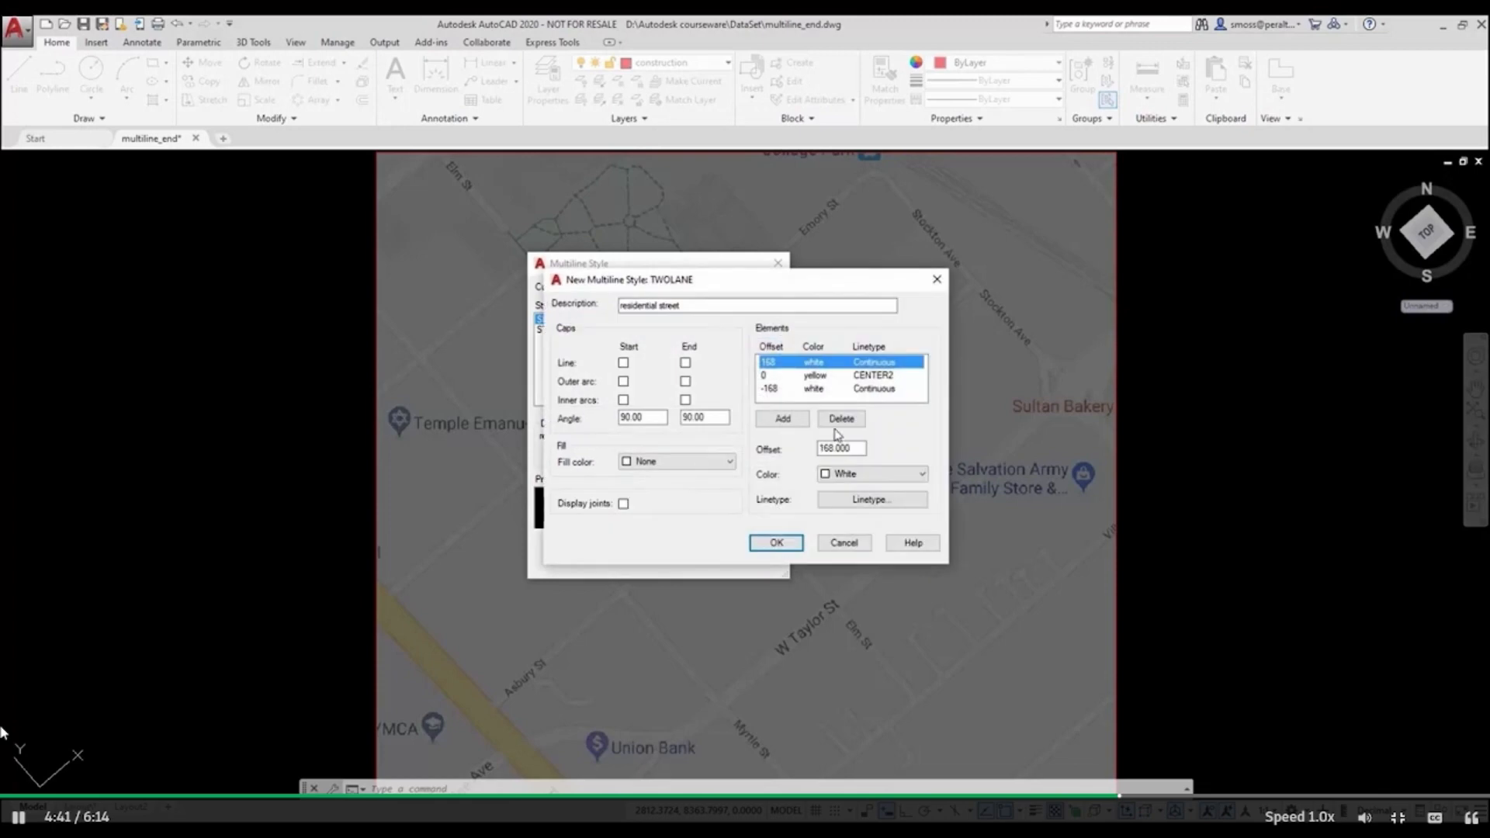
{"action": "left_click", "coordinate": [783, 419]}
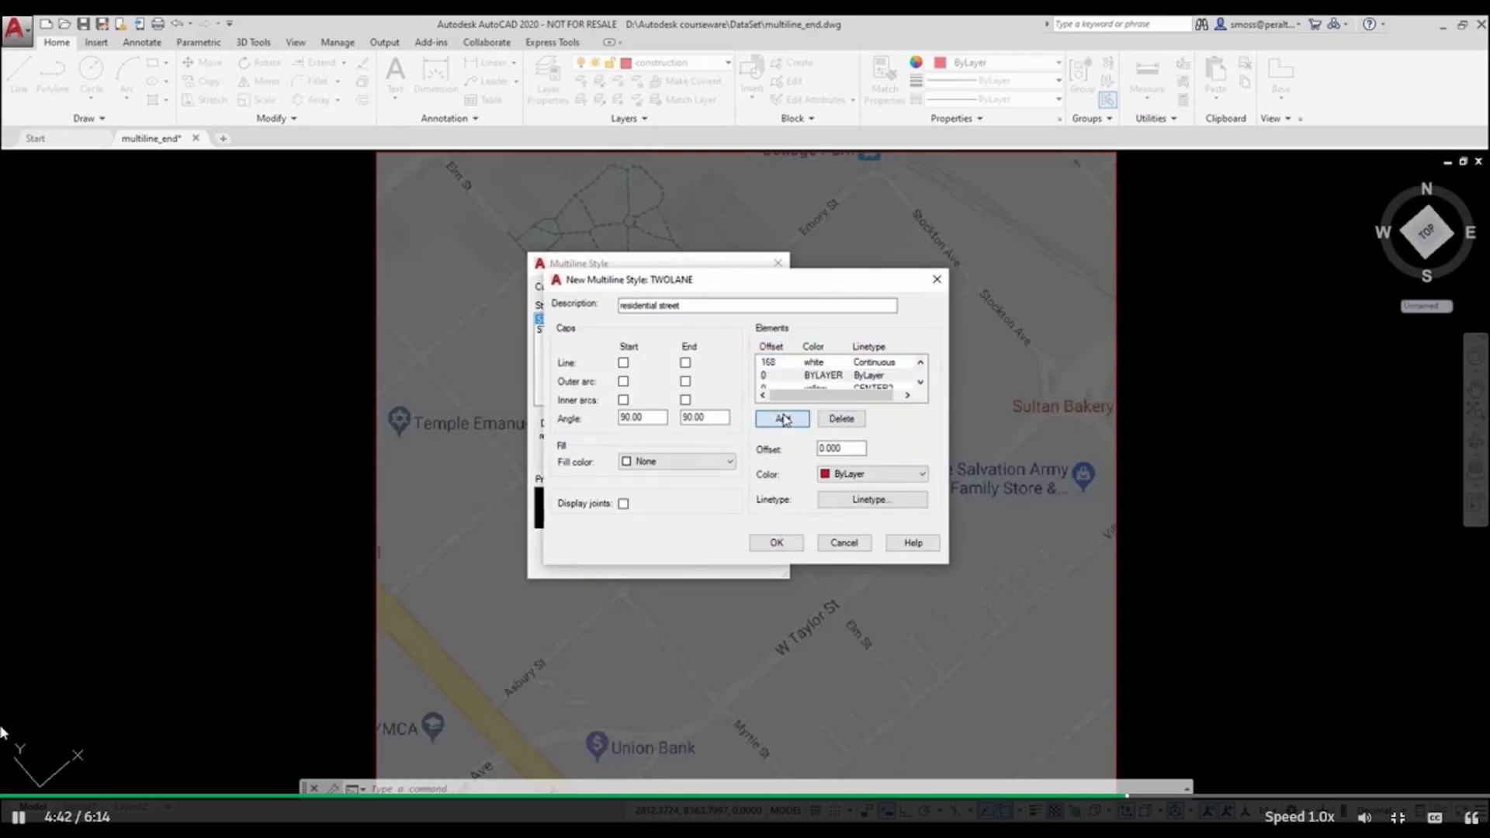
{"action": "left_click", "coordinate": [782, 419]}
- Set the offset of the twolane style's first element, the white continuous one, to 273
{"action": "left_click", "coordinate": [773, 365]}
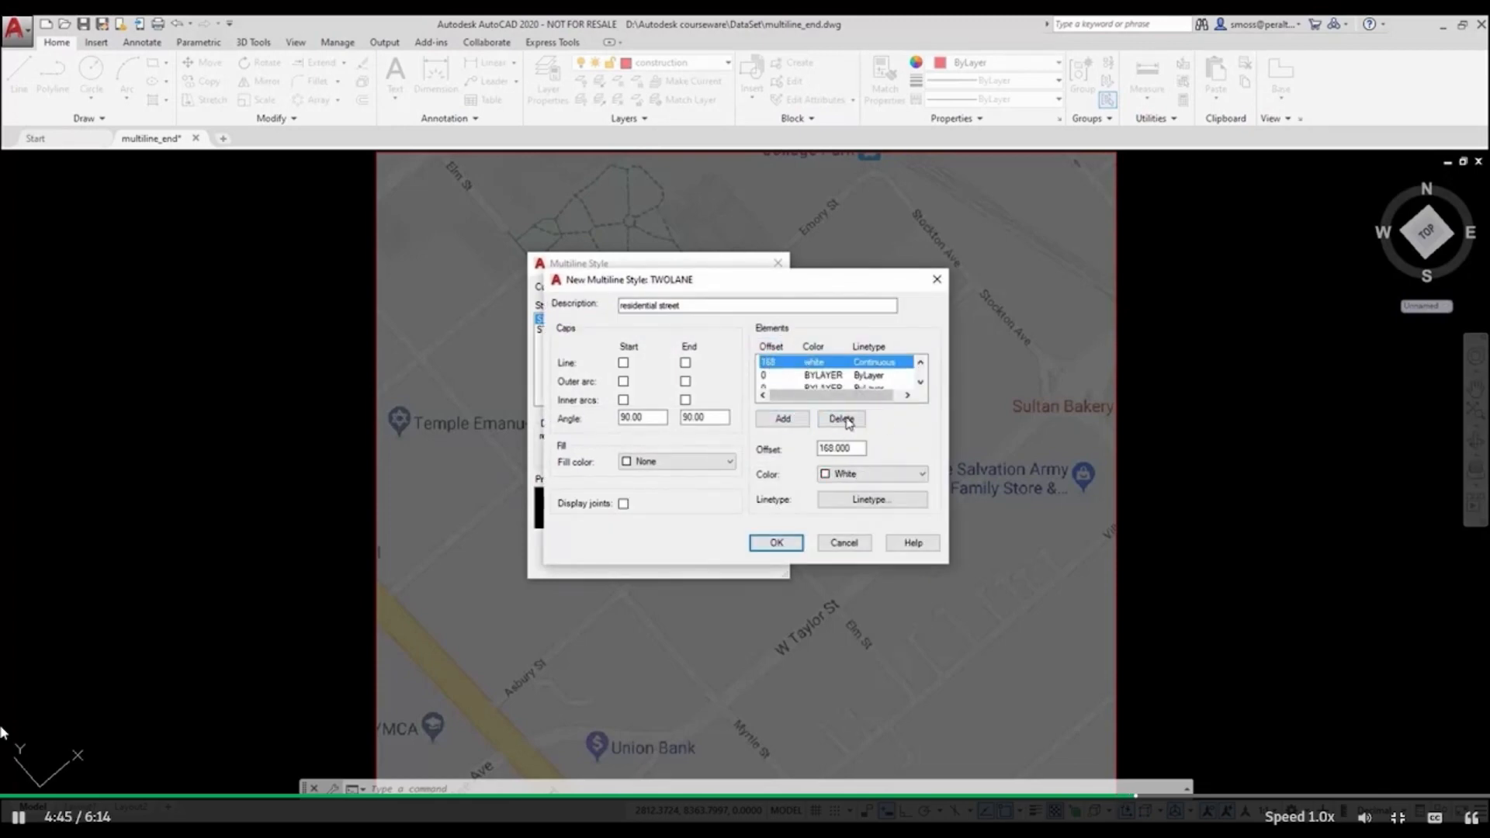
{"action": "left_click", "coordinate": [856, 448]}
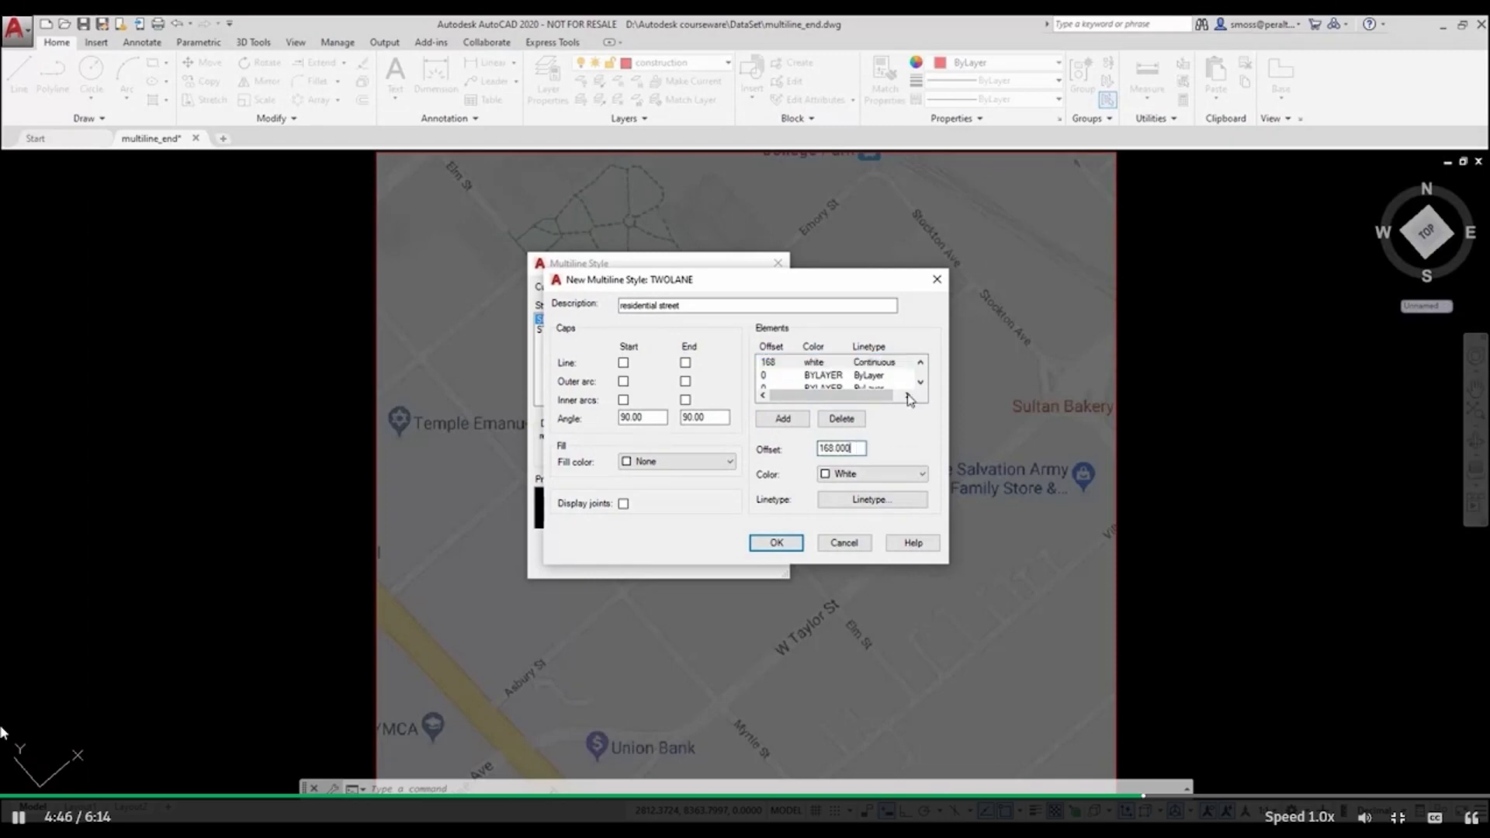
{"action": "left_click_drag", "start_coordinate": [861, 448], "coordinate": [791, 448]}
{"action": "type", "text": "273"}
- Set the twolane style's second element to offset 136.5, White, with the DASHED2 linetype
{"action": "left_click", "coordinate": [775, 376]}
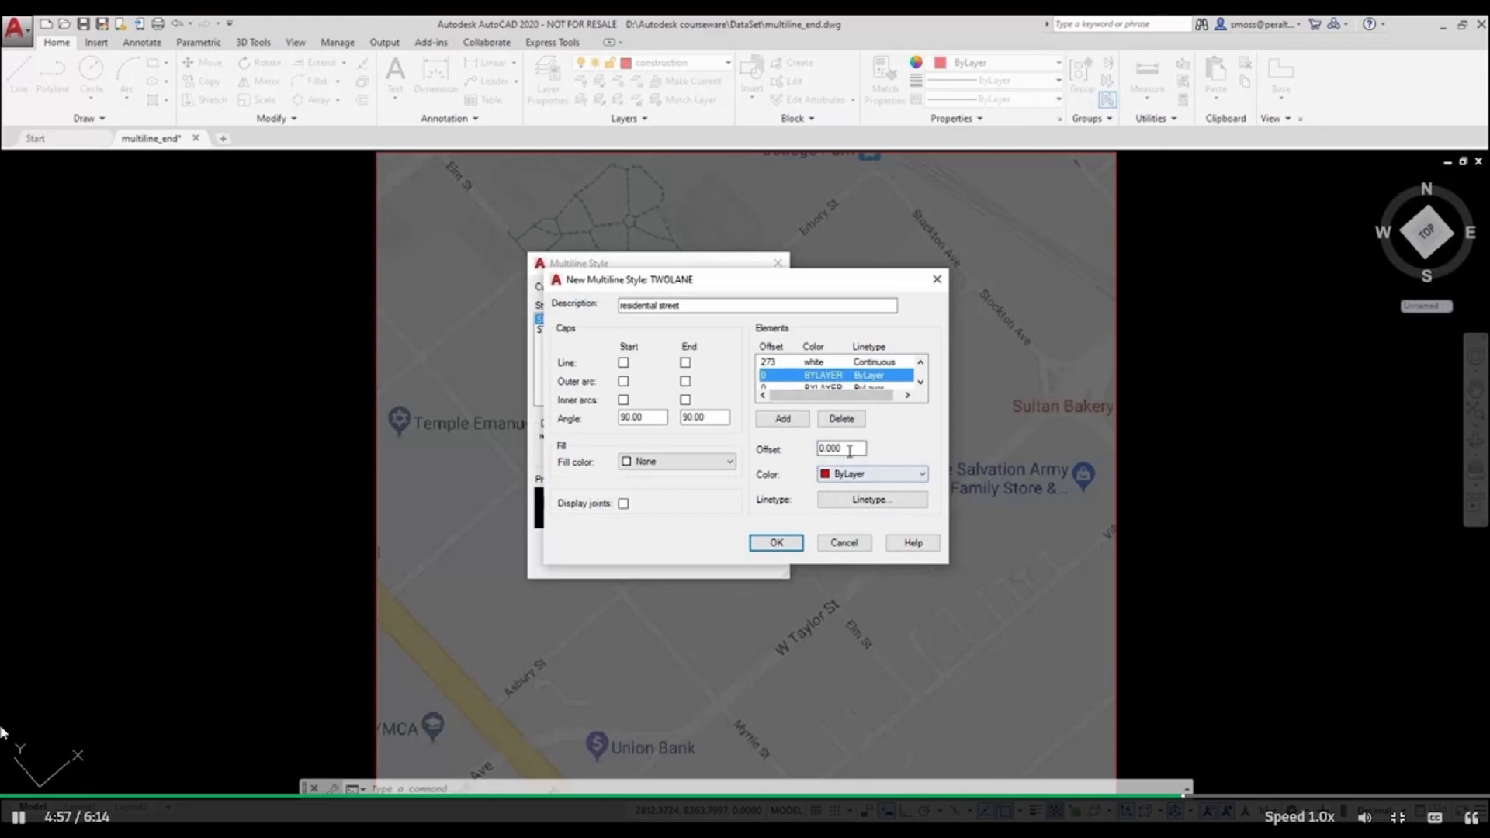
{"action": "double_click", "coordinate": [817, 449]}
{"action": "type", "text": "136"}
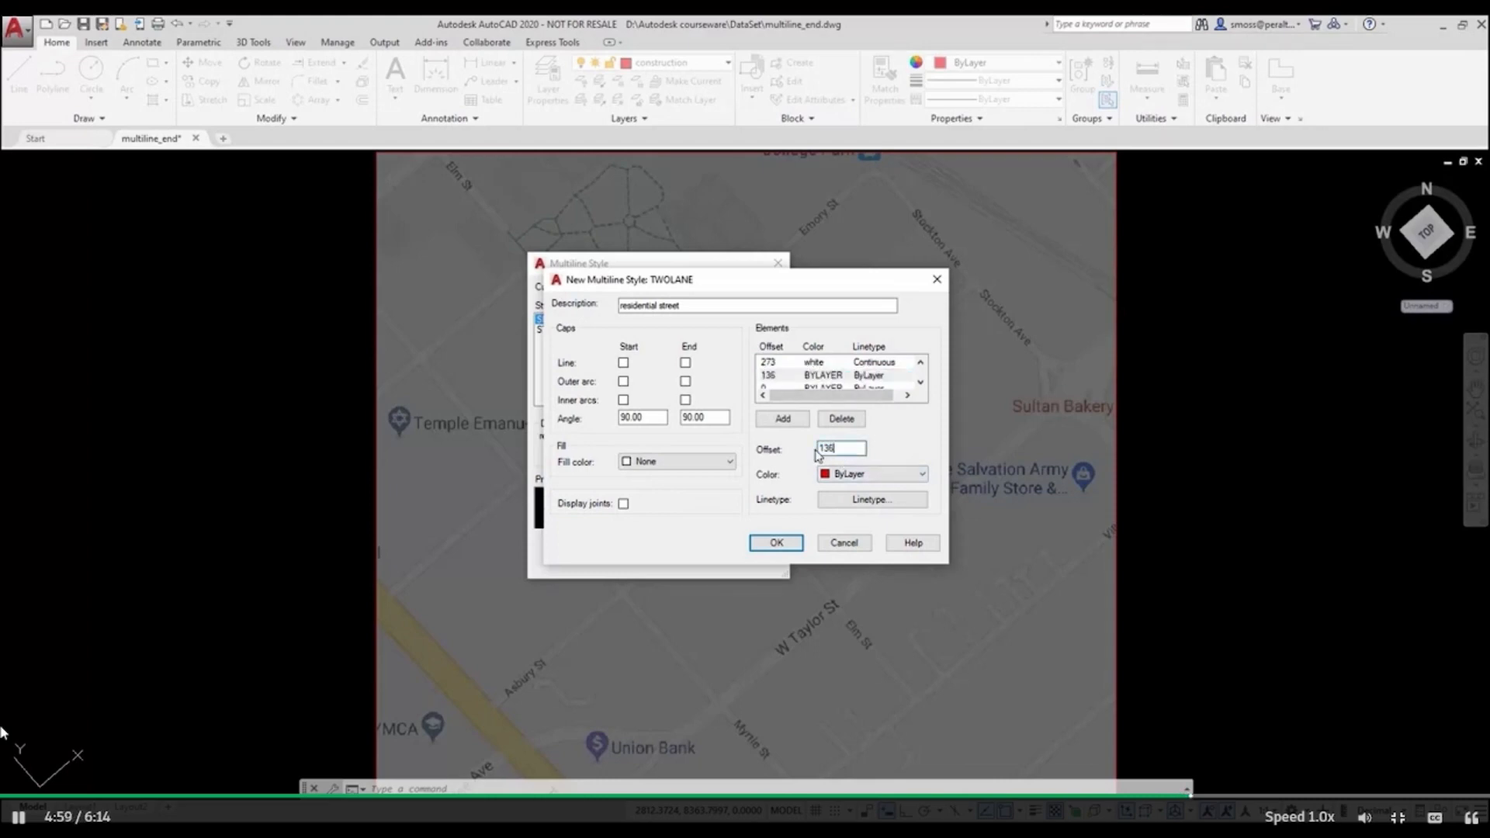
{"action": "type", "text": ".5"}
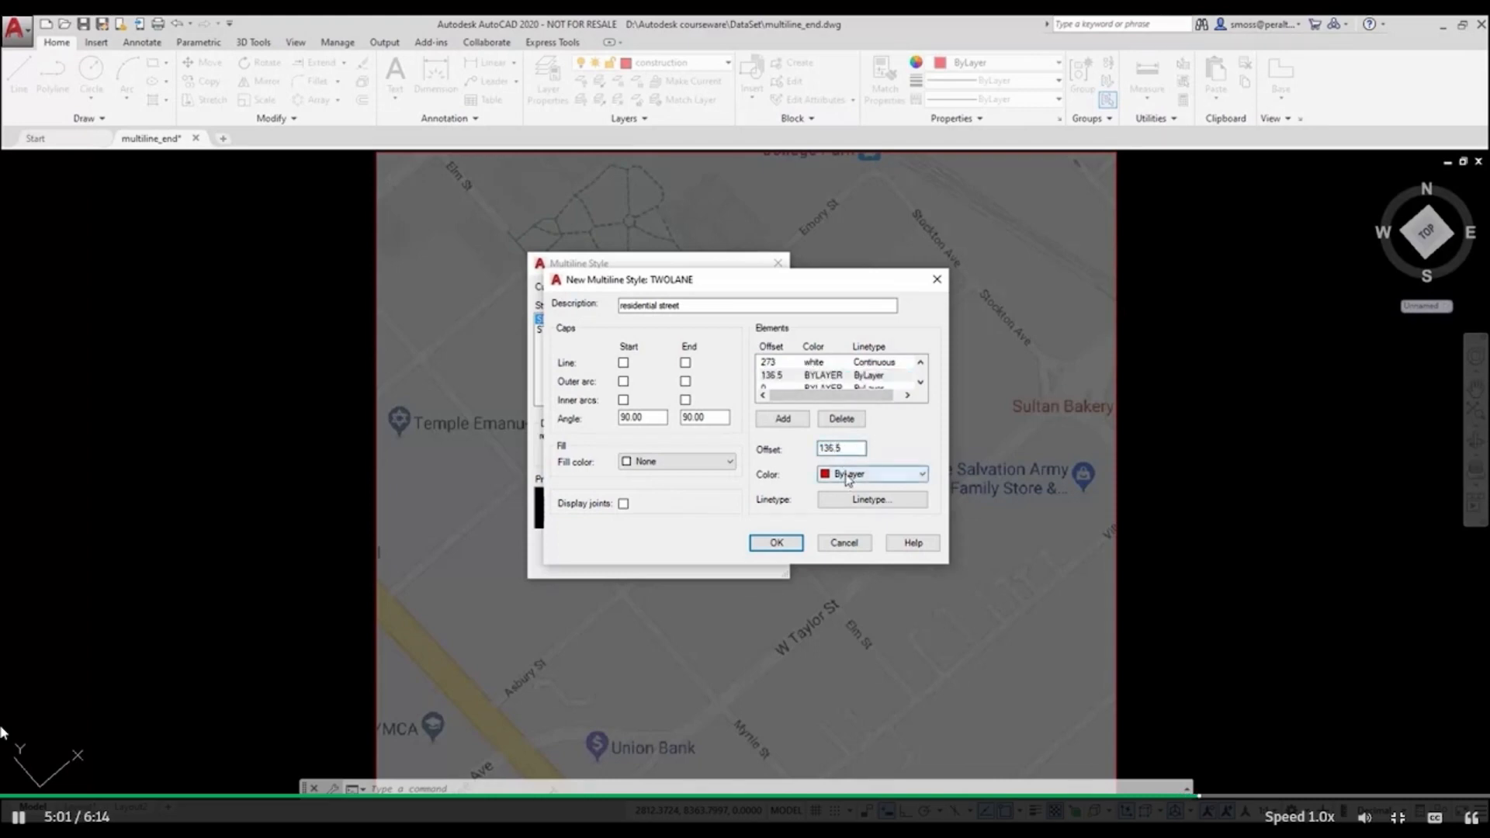
{"action": "left_click", "coordinate": [866, 475]}
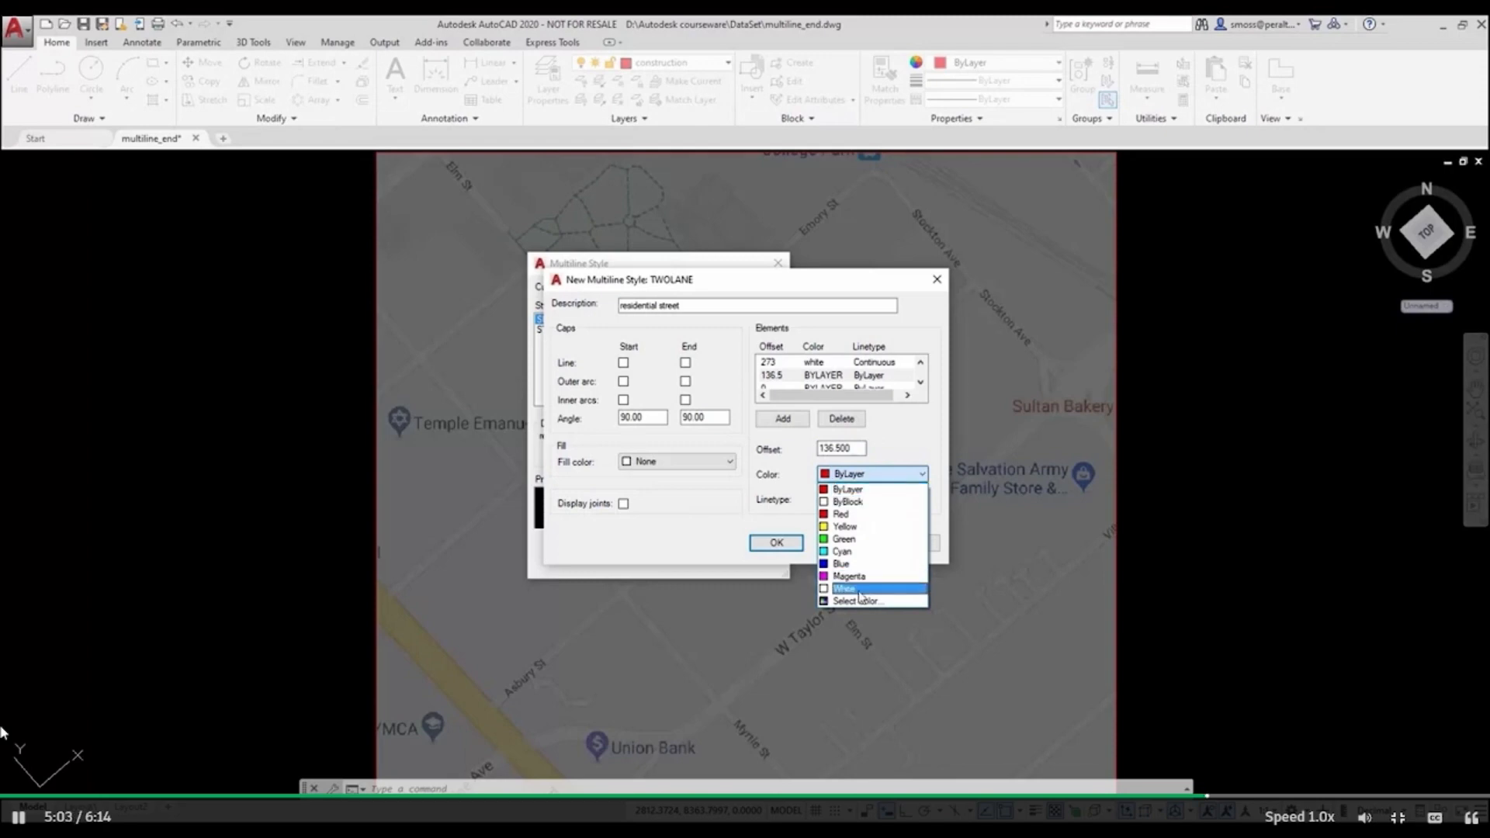
{"action": "left_click", "coordinate": [844, 588]}
{"action": "left_click", "coordinate": [866, 500]}
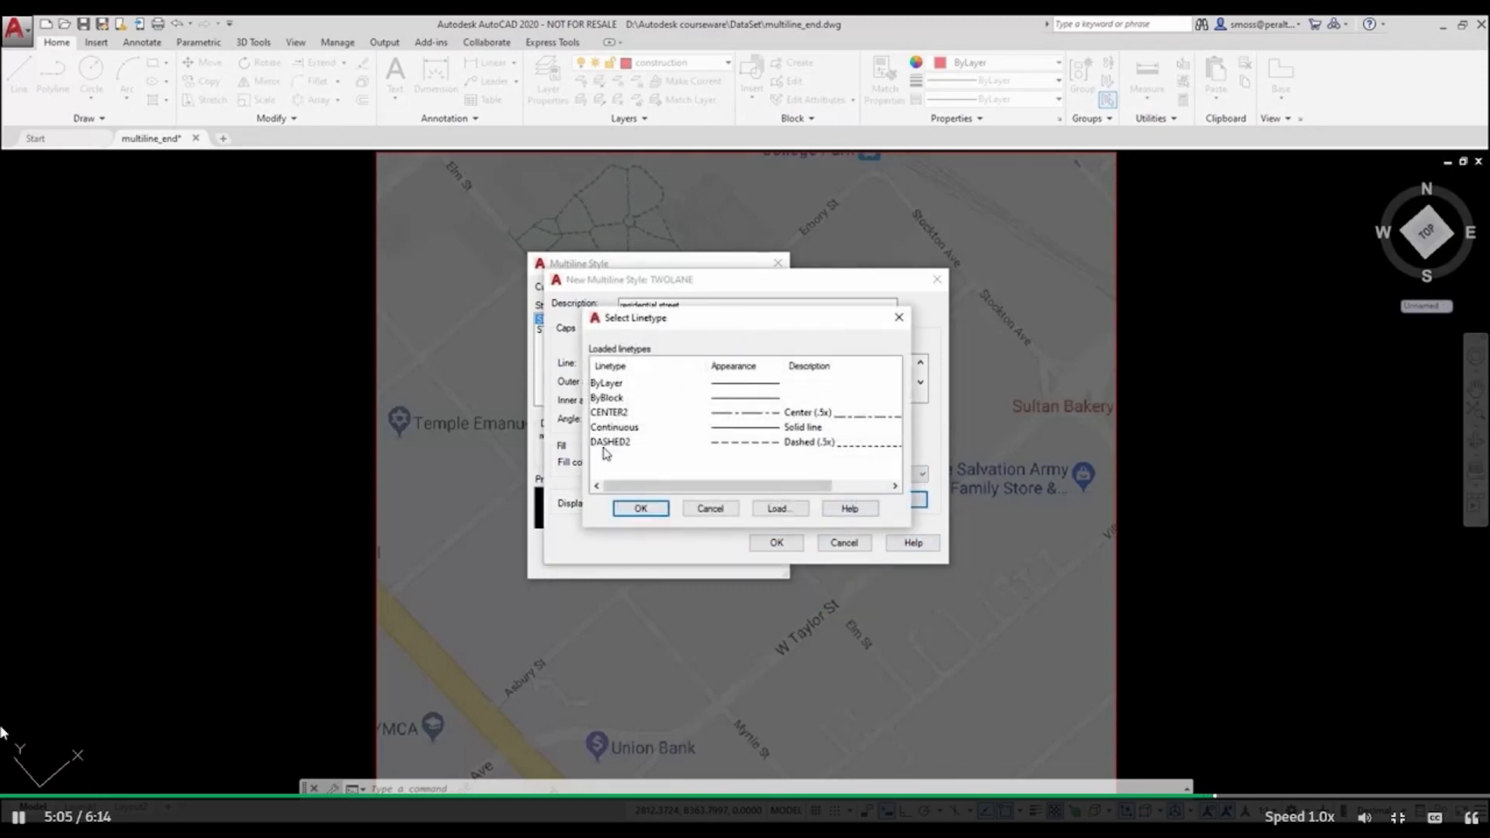
{"action": "left_click", "coordinate": [677, 441]}
{"action": "left_click", "coordinate": [640, 508]}
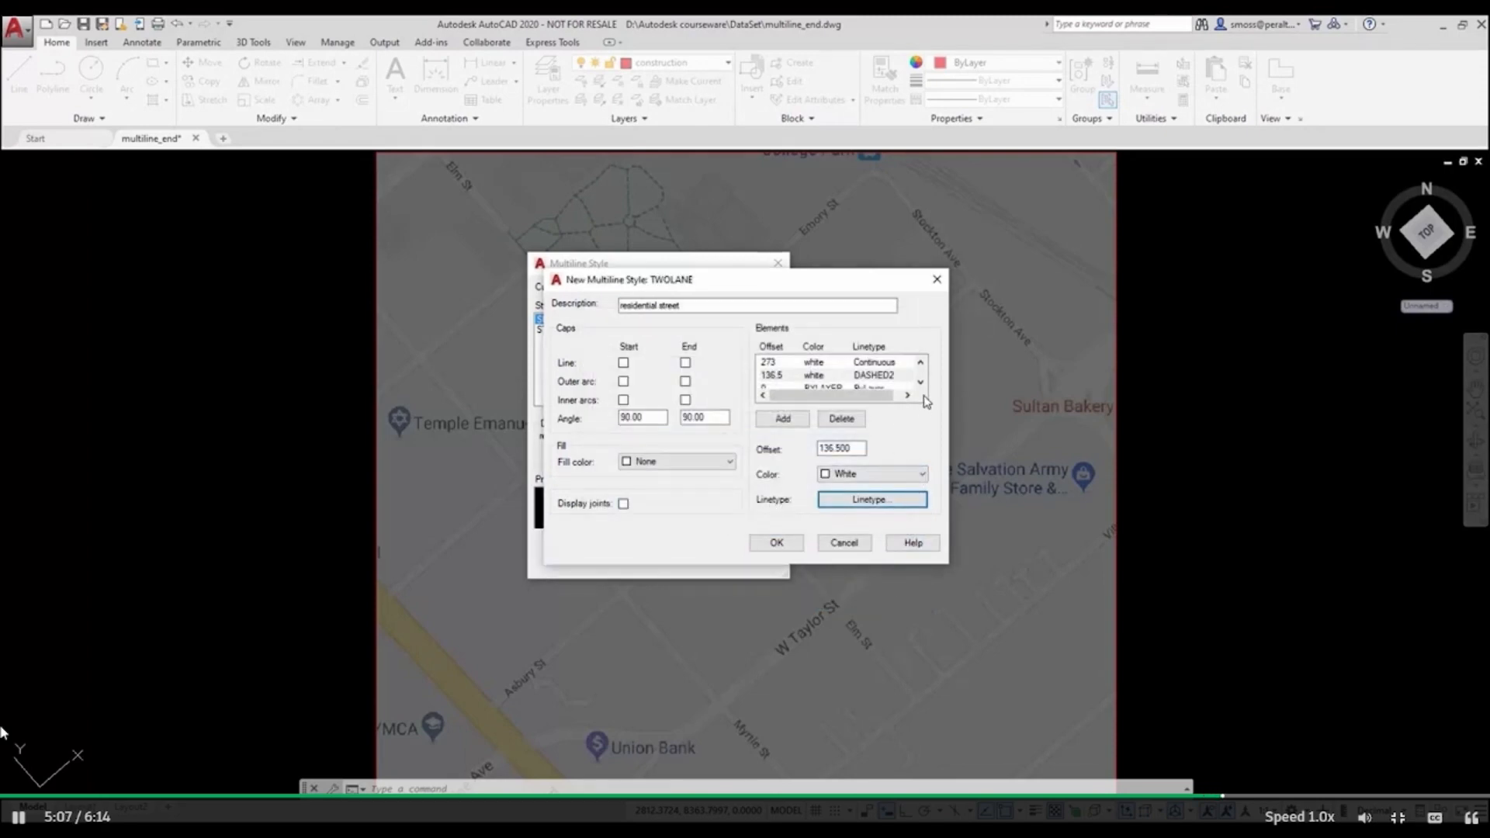
- Give the remaining ByLayer element at offset 0 in the twolane style the color Yellow and the CENTER2 linetype
{"action": "left_click", "coordinate": [920, 381]}
{"action": "left_click", "coordinate": [778, 377]}
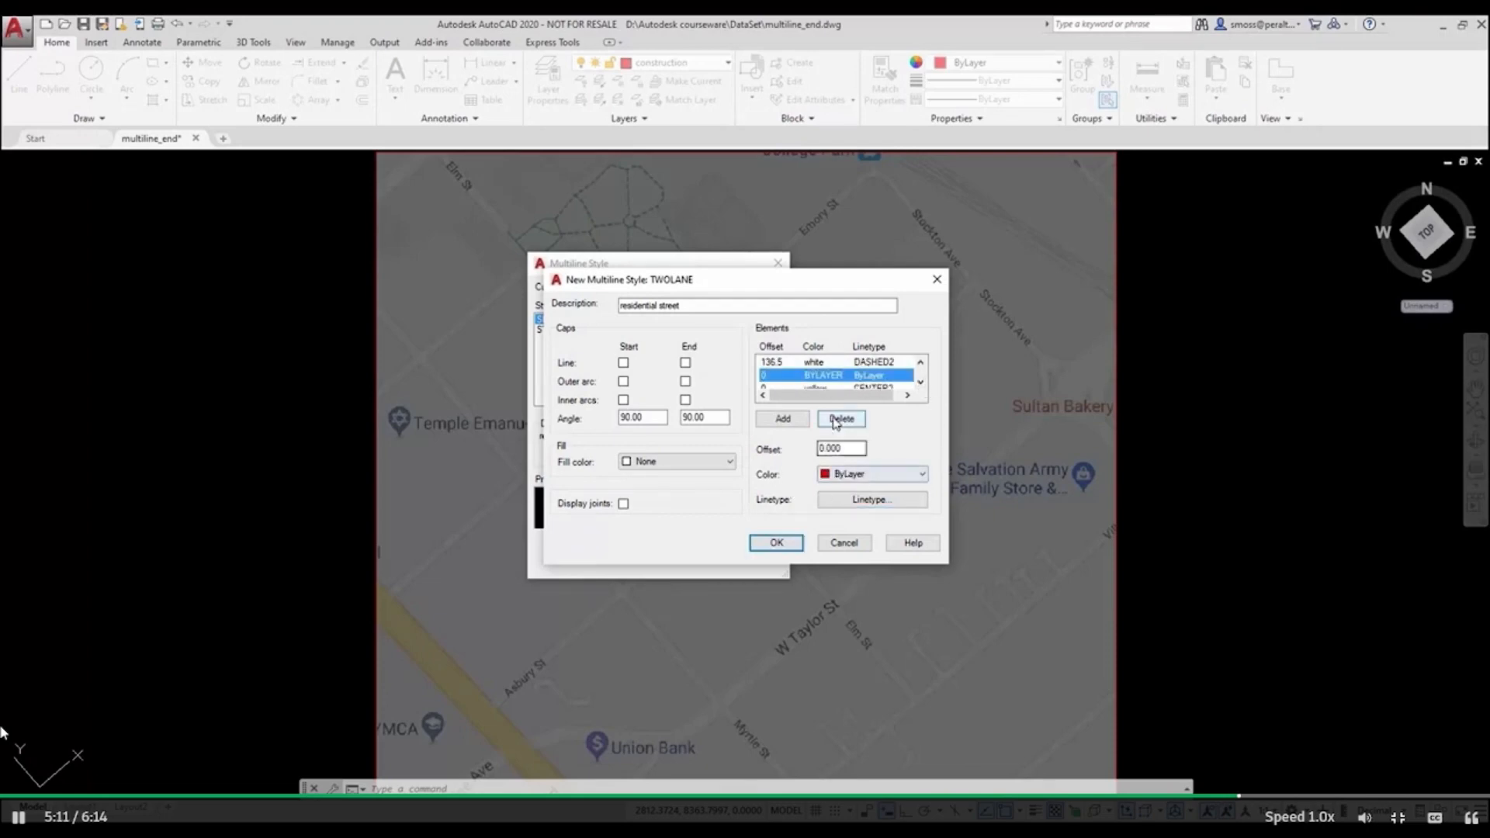
{"action": "left_click", "coordinate": [847, 475]}
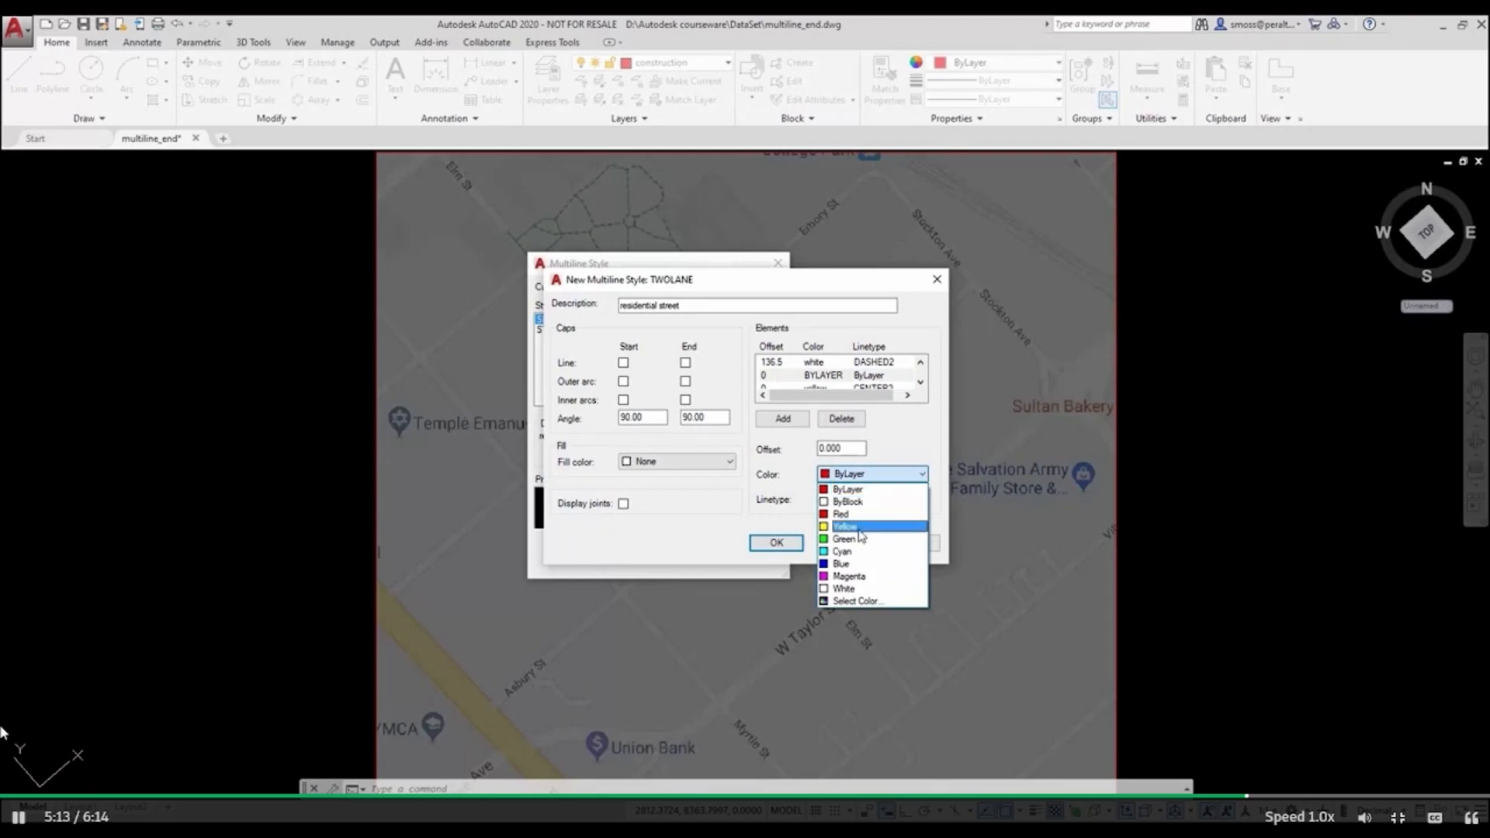
{"action": "left_click", "coordinate": [861, 532]}
{"action": "left_click", "coordinate": [853, 501]}
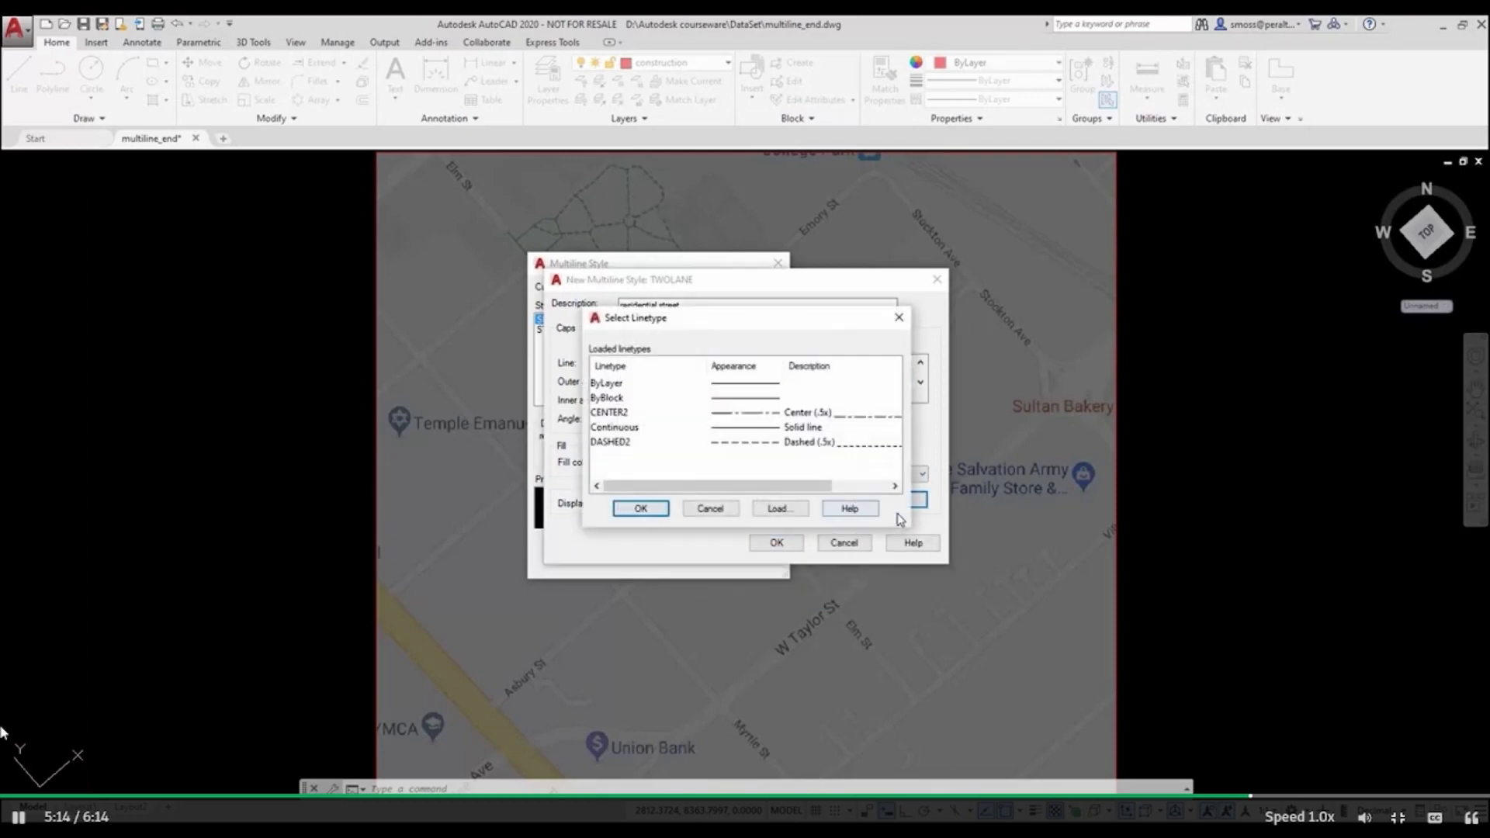
{"action": "left_click", "coordinate": [610, 413]}
{"action": "left_click", "coordinate": [640, 508]}
- Change the second of the two yellow center elements to offset -136.5, White, with the DASHED2 linetype
{"action": "left_click", "coordinate": [920, 381]}
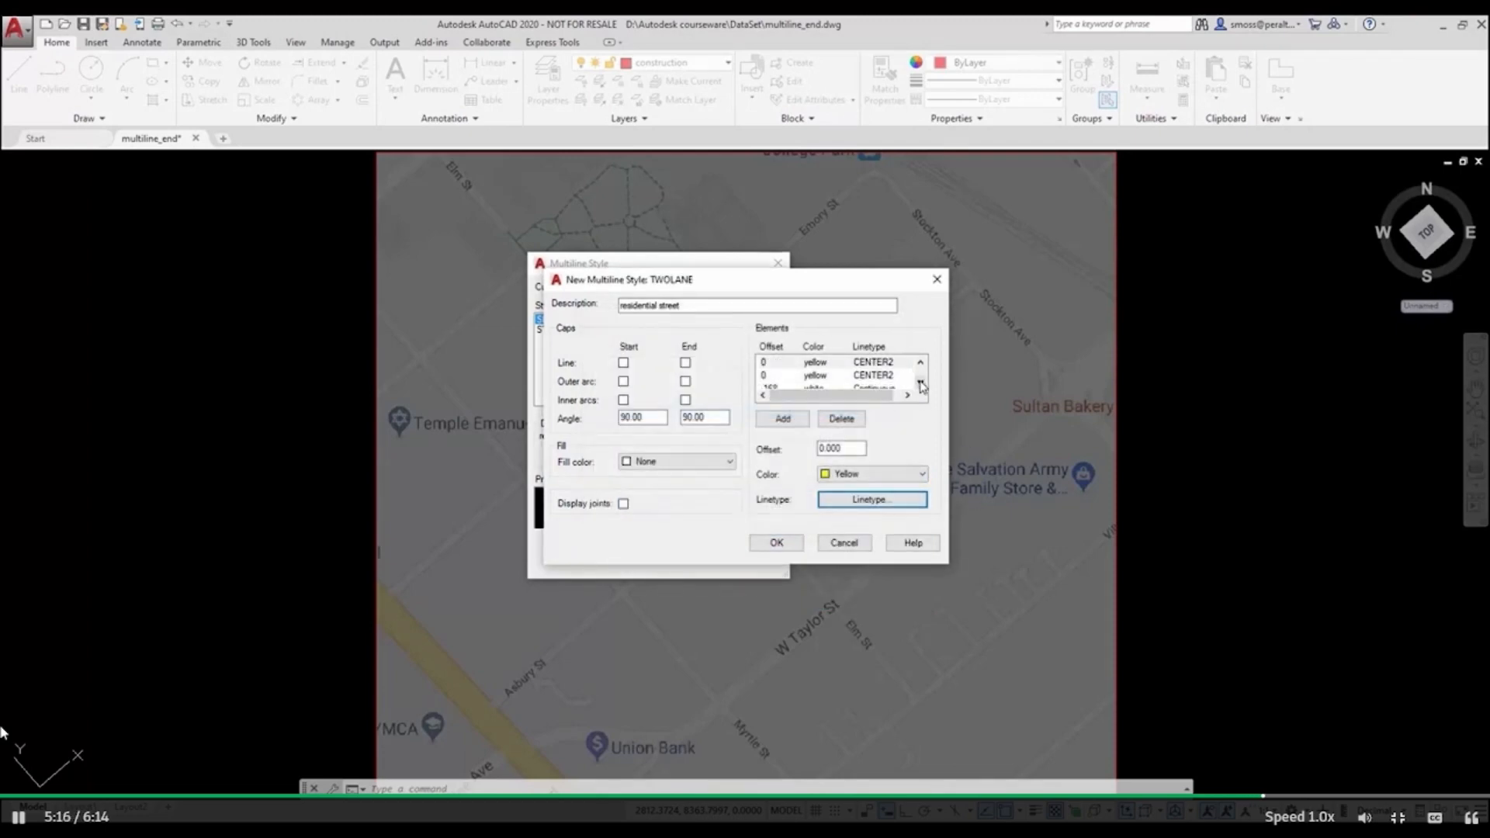
{"action": "left_click", "coordinate": [771, 378]}
{"action": "left_click_drag", "start_coordinate": [863, 448], "coordinate": [797, 449]}
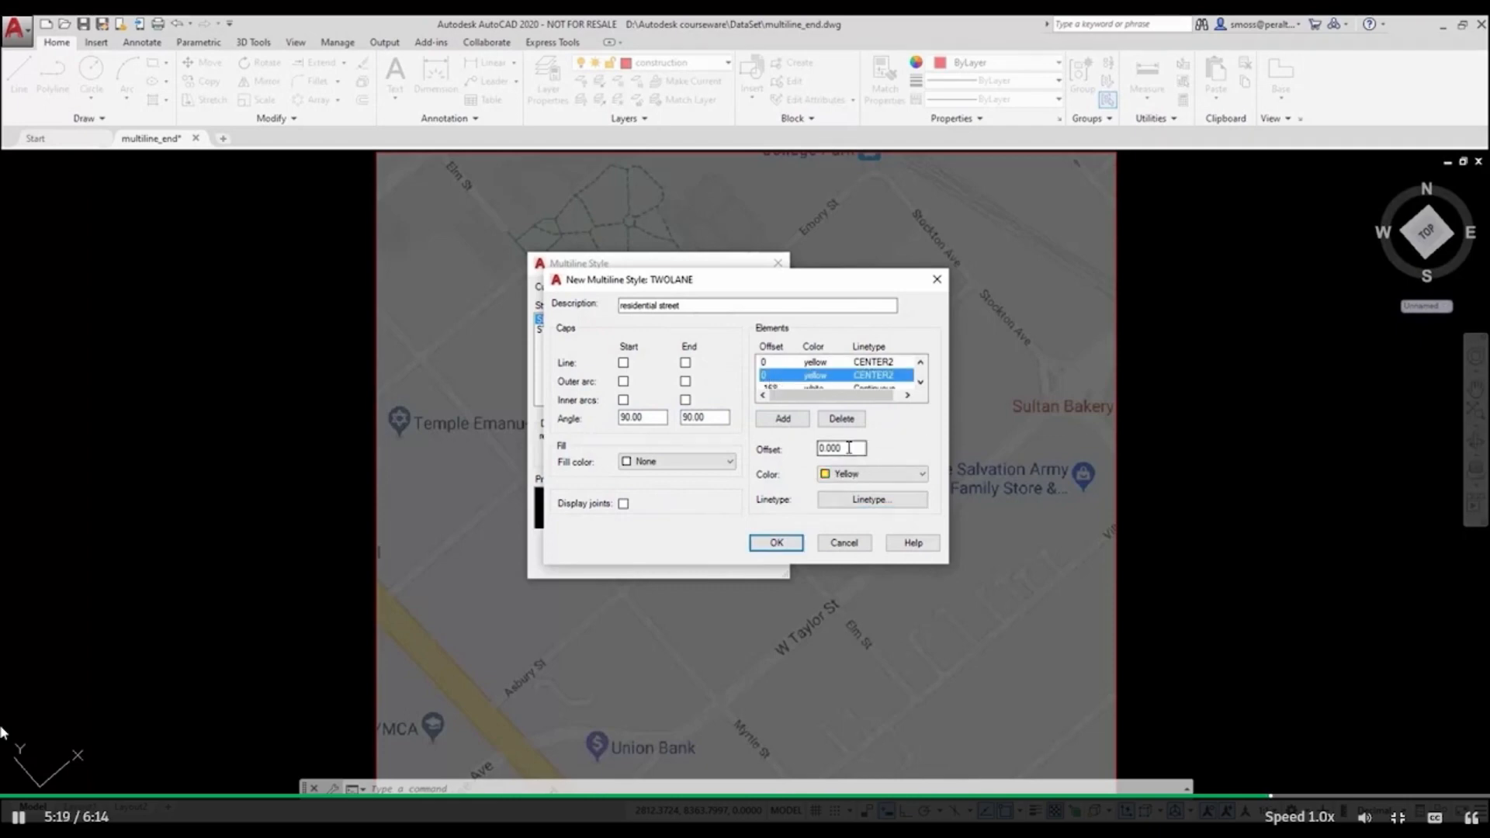
{"action": "type", "text": "-1"}
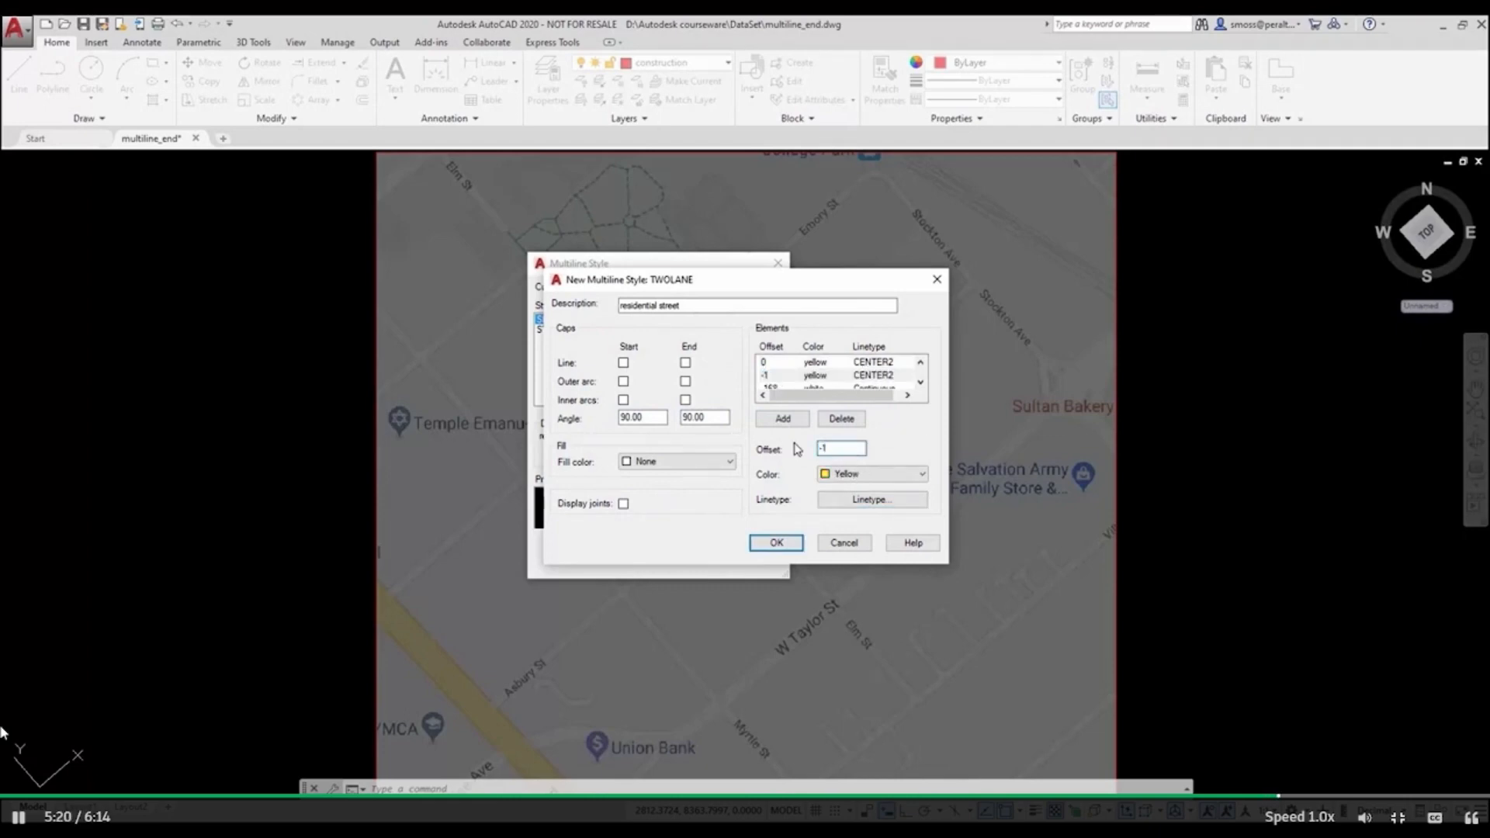
{"action": "type", "text": "365"}
{"action": "key", "text": "BackSpace"}
{"action": "left_click", "coordinate": [835, 475]}
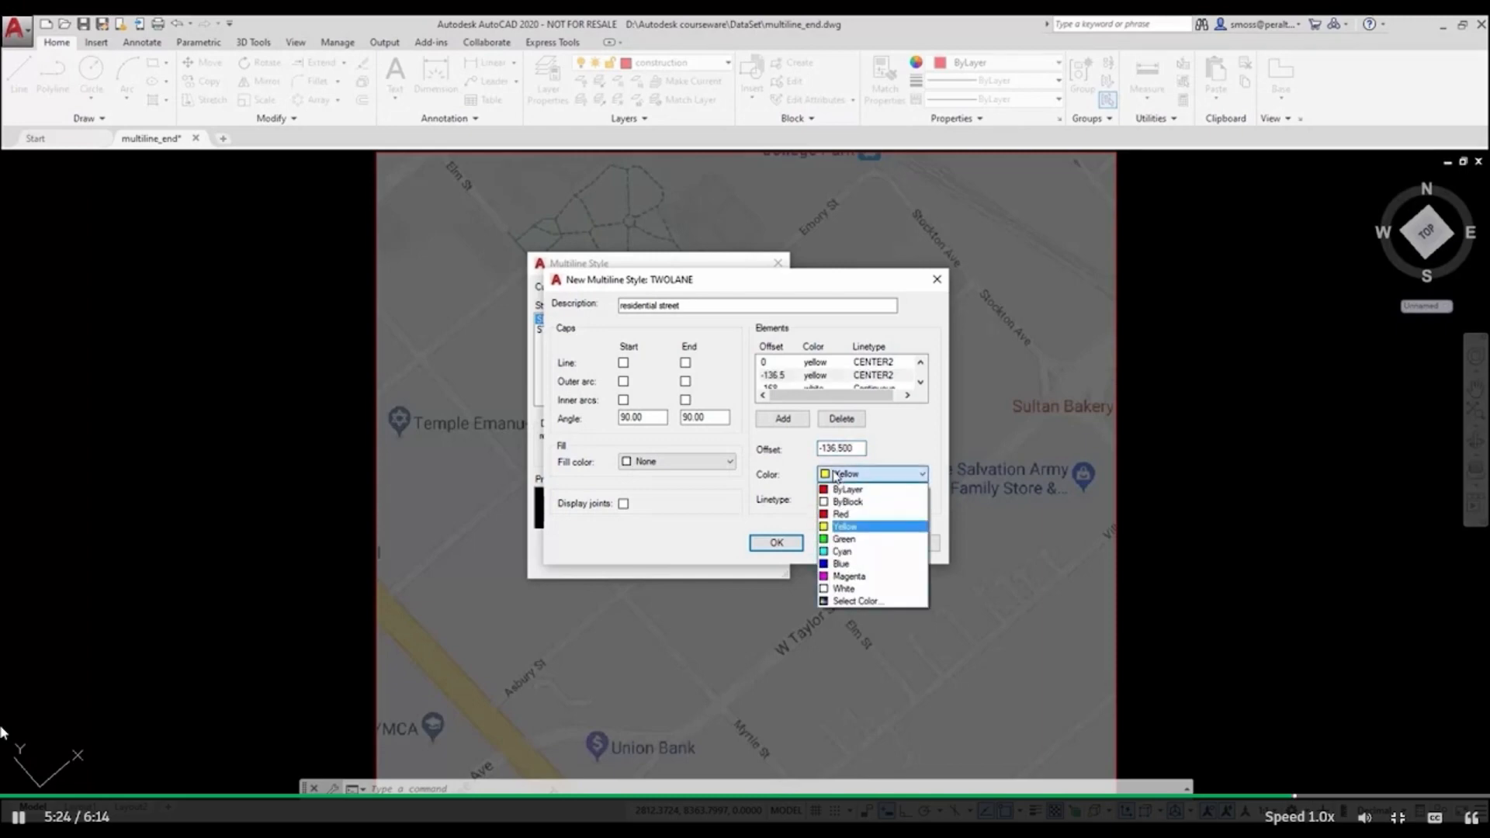
{"action": "left_click", "coordinate": [875, 588]}
{"action": "left_click", "coordinate": [871, 499]}
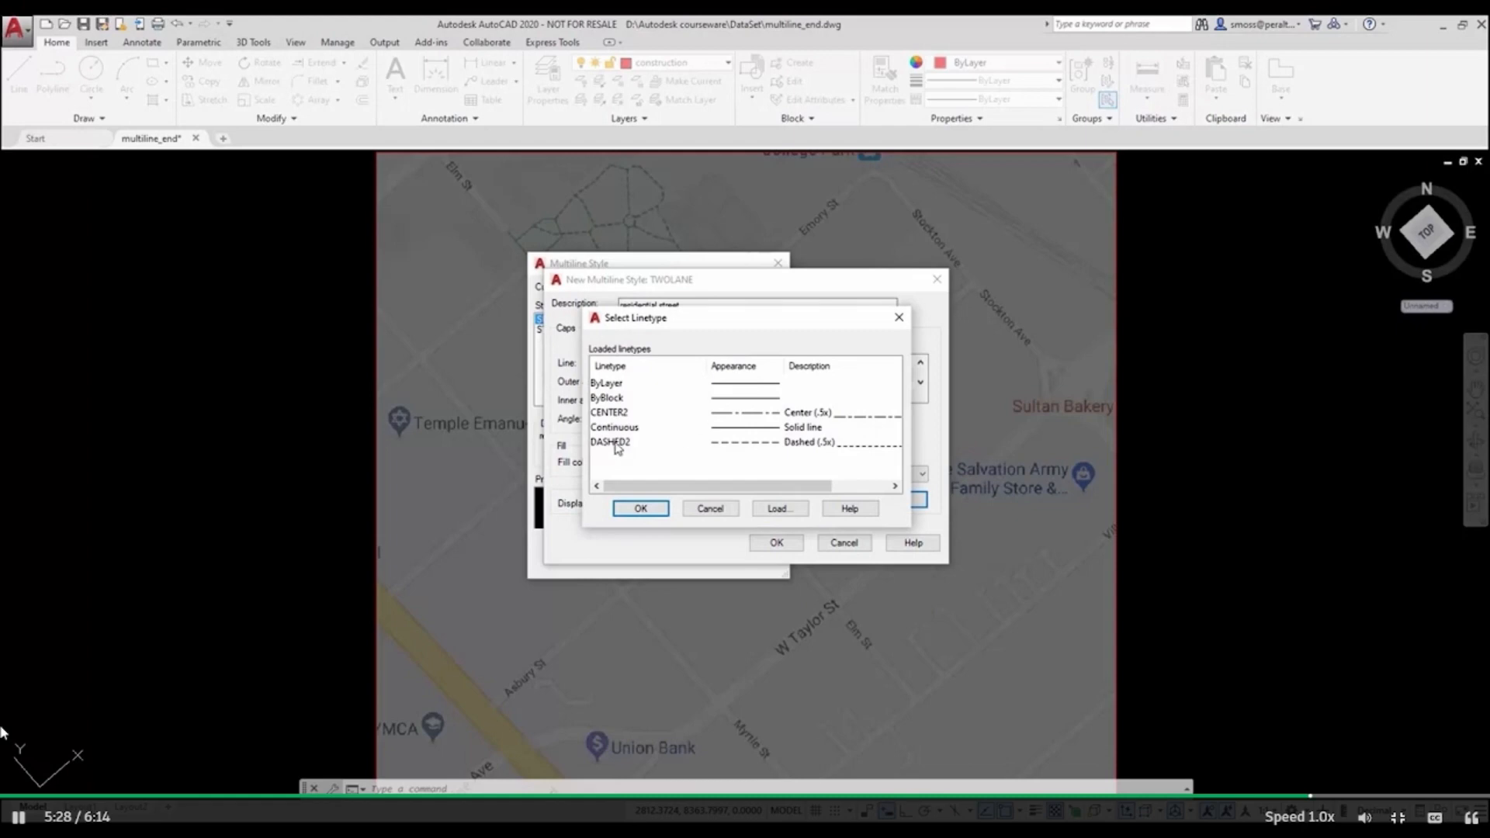
{"action": "left_click", "coordinate": [630, 441]}
{"action": "left_click", "coordinate": [637, 509]}
- Set the offset of the twolane style's last element to -273 and accept the style
{"action": "left_click", "coordinate": [920, 381]}
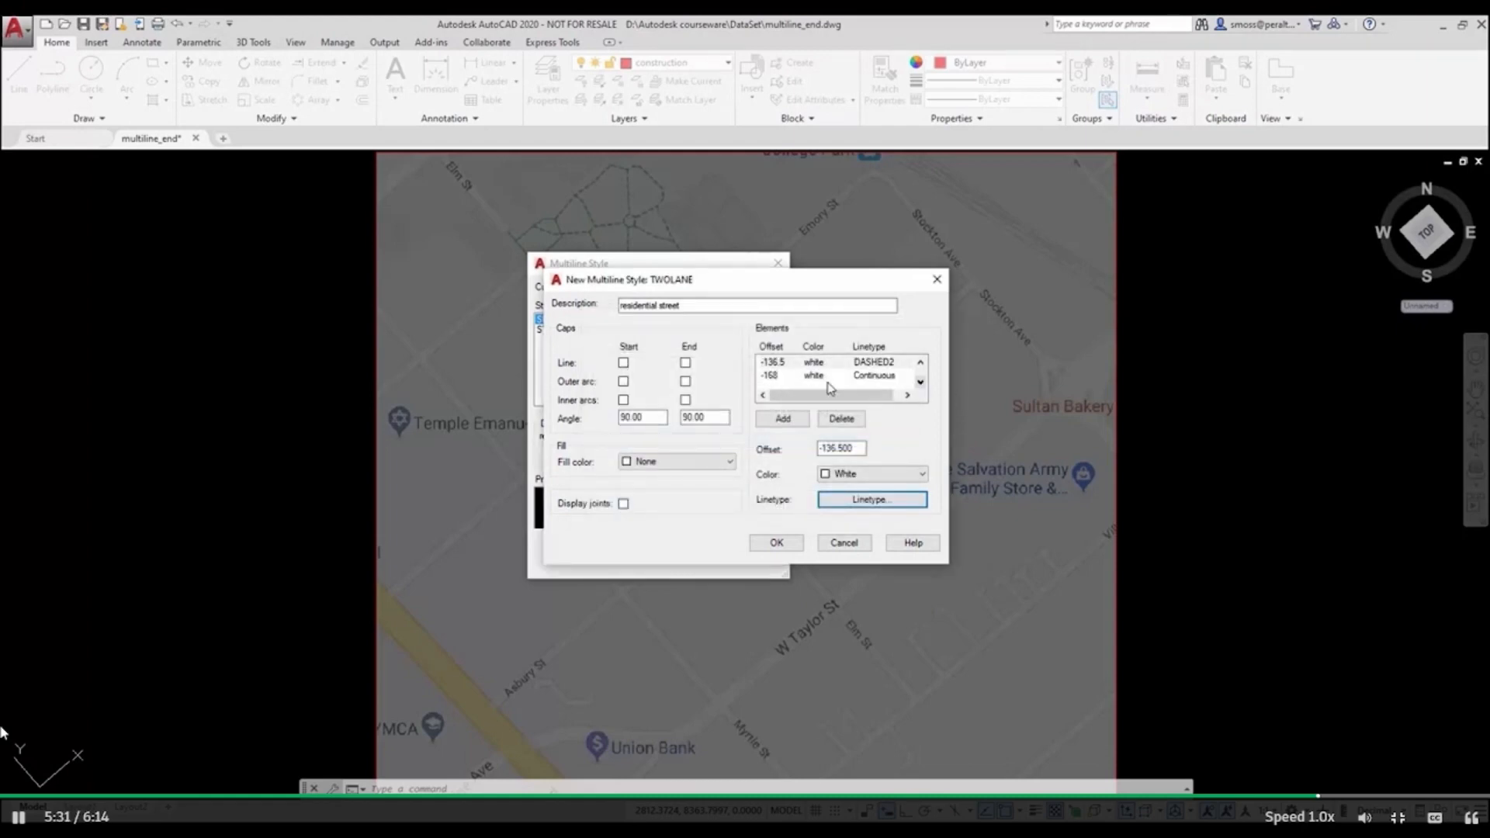
{"action": "left_click", "coordinate": [780, 375]}
{"action": "left_click", "coordinate": [860, 448]}
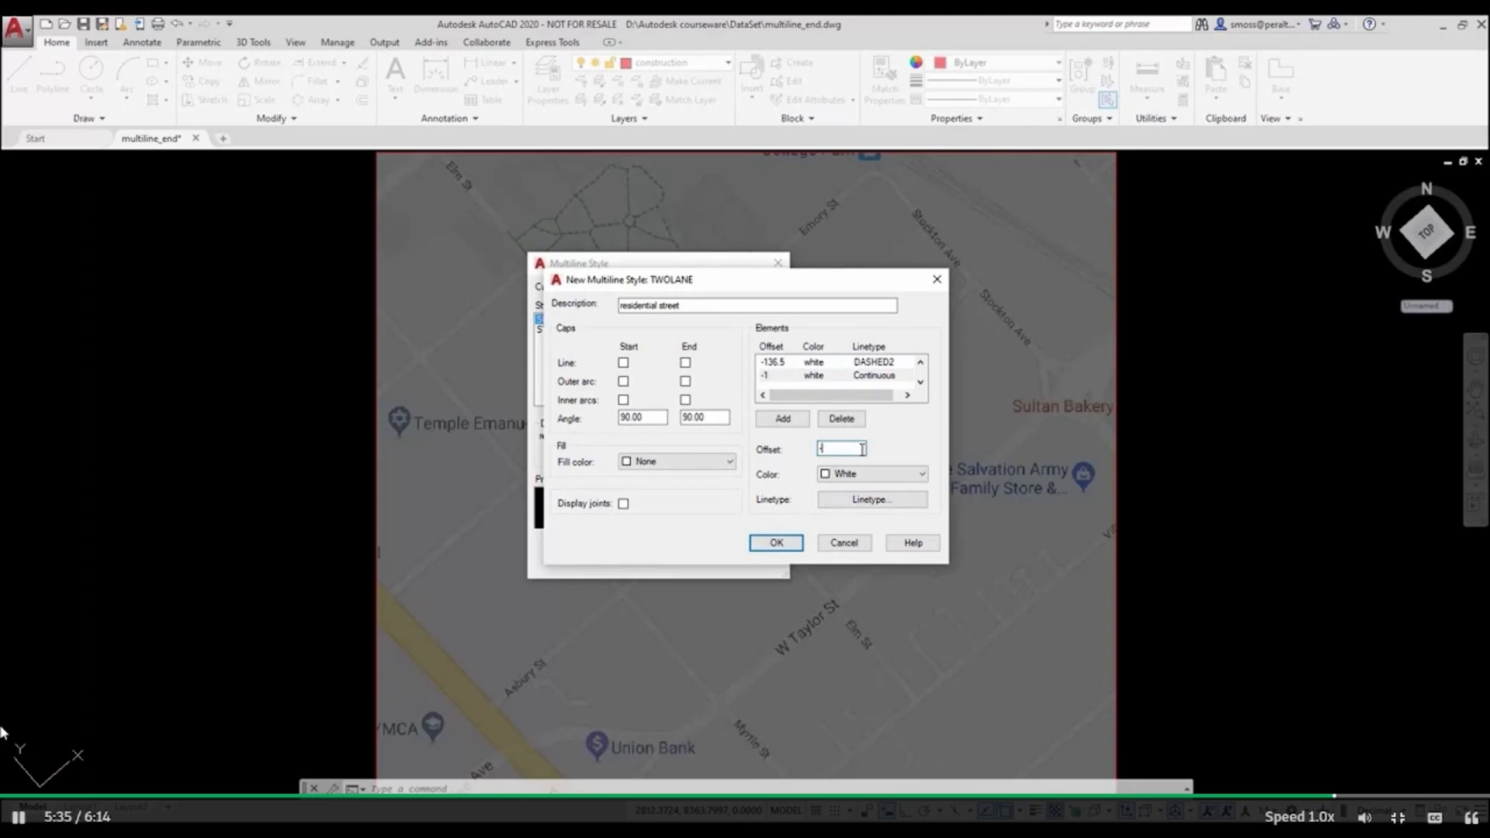
{"action": "type", "text": "-273"}
{"action": "left_click", "coordinate": [777, 542]}
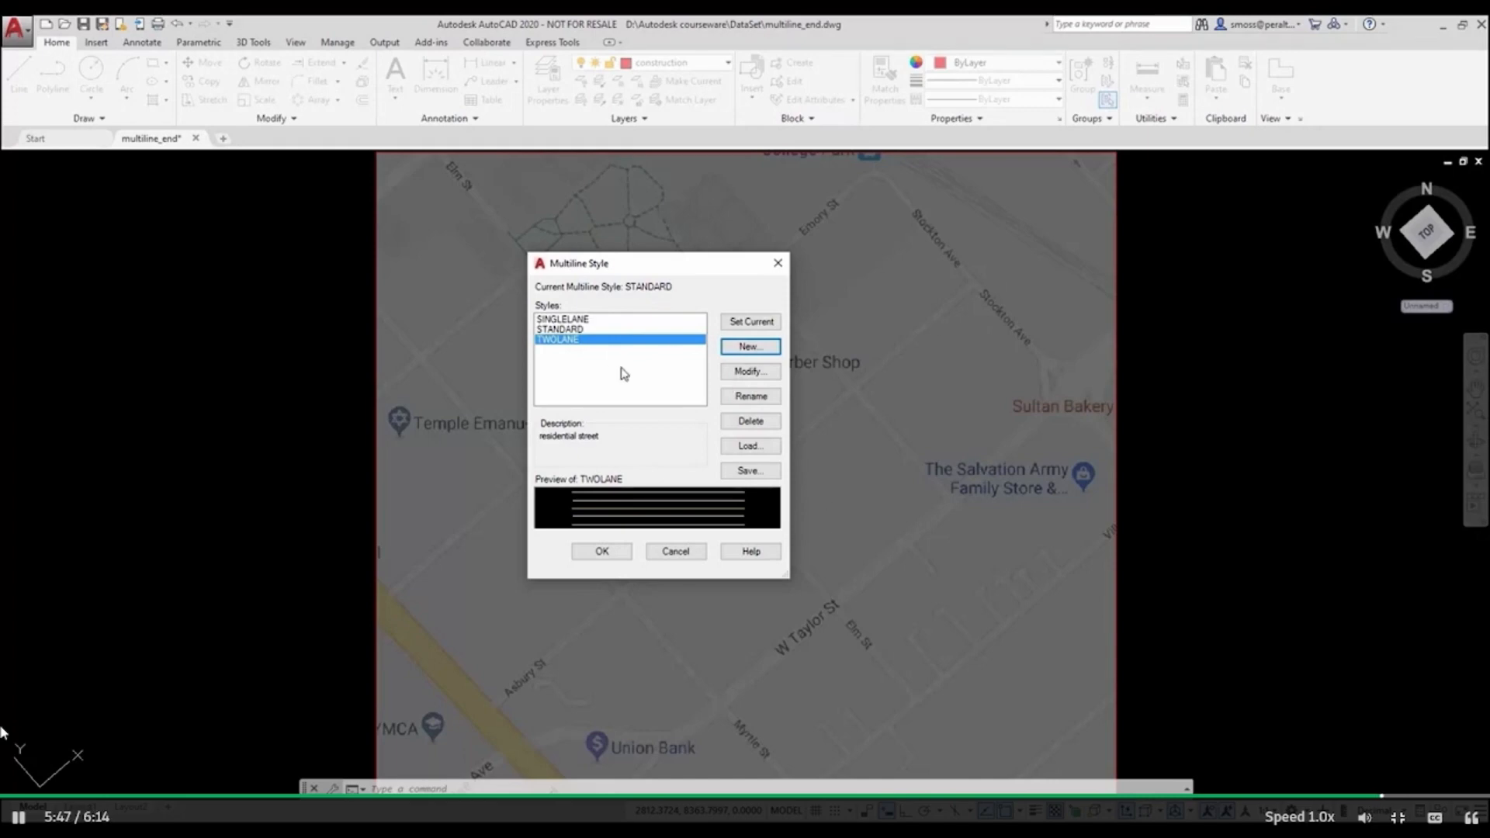
- Make TWOLANE the current multiline style and close the multiline style settings
{"action": "left_click", "coordinate": [750, 322]}
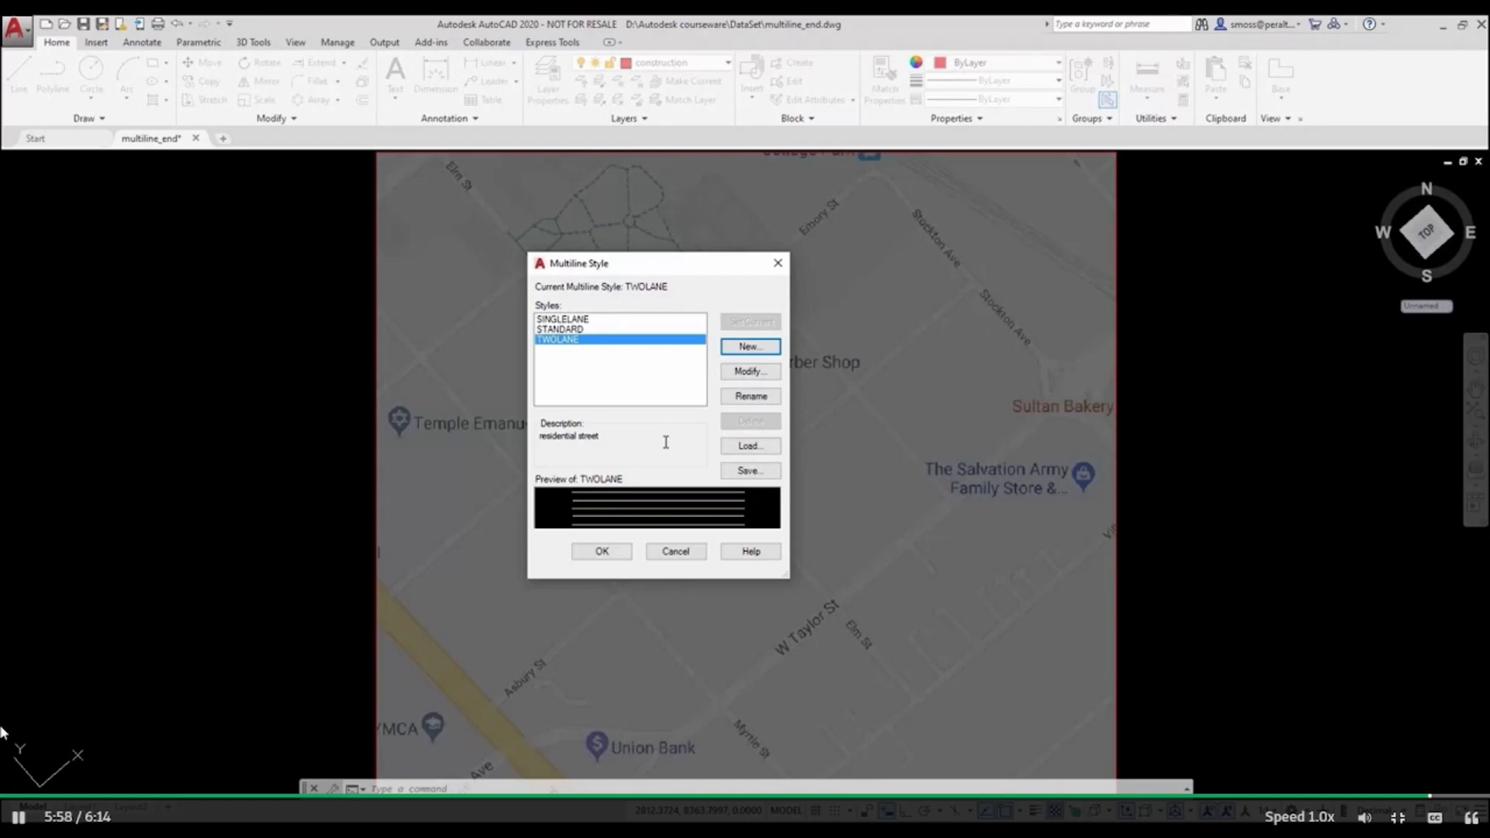
{"action": "left_click", "coordinate": [602, 551]}
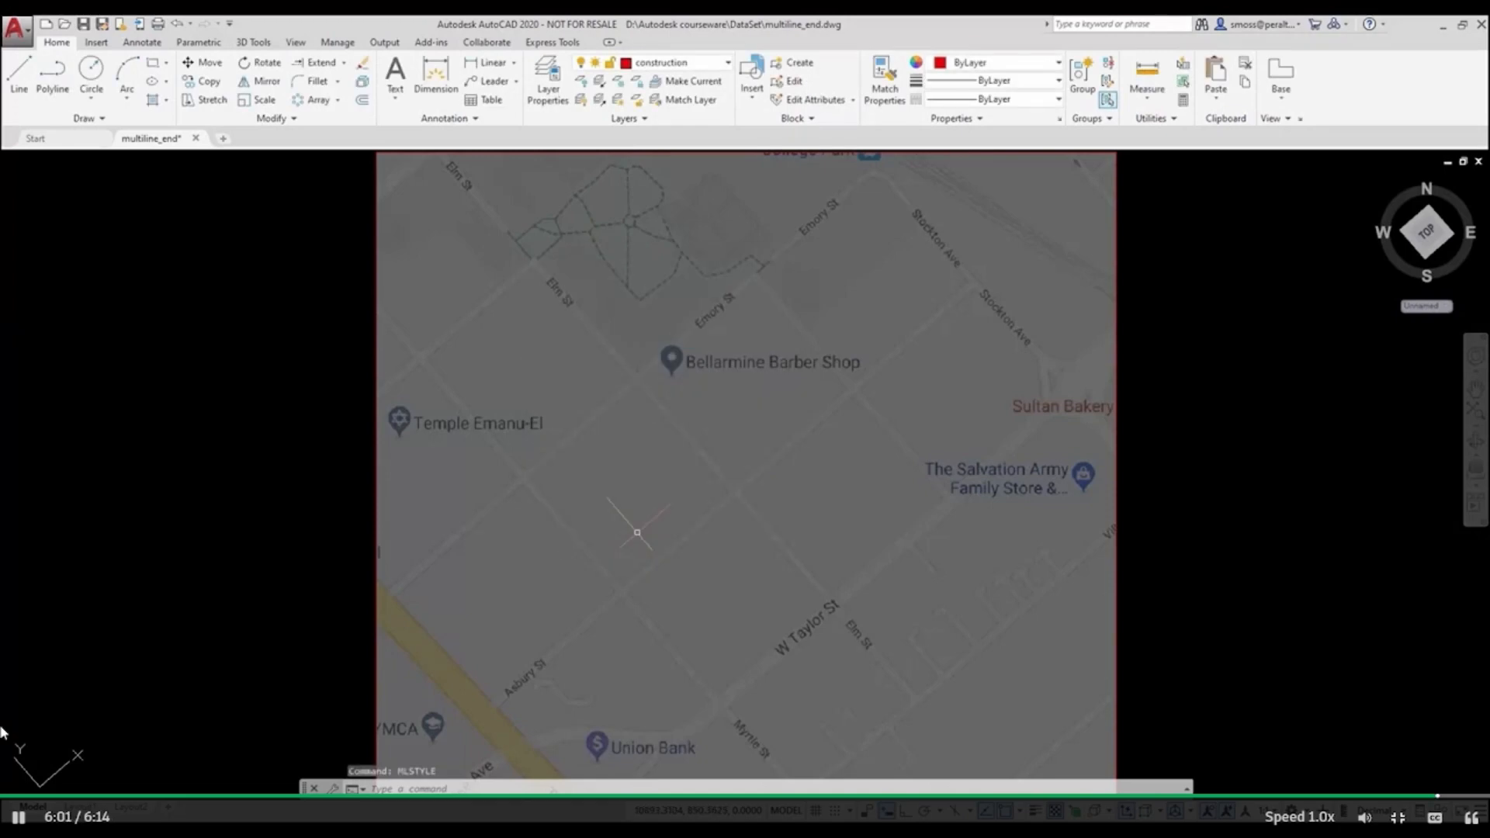
{"action": "middle_click_drag", "start_coordinate": [715, 521], "coordinate": [721, 464]}
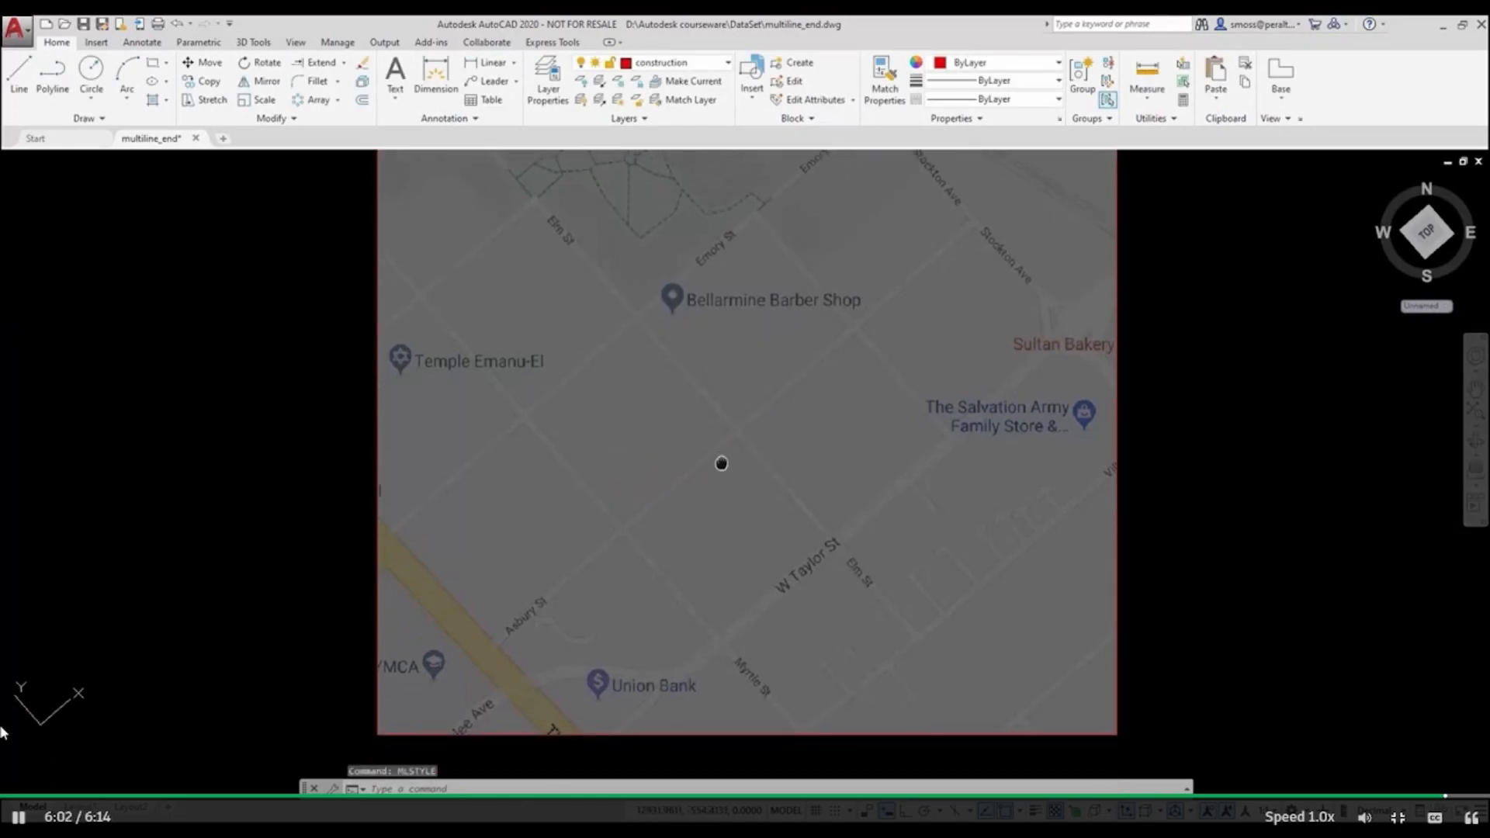